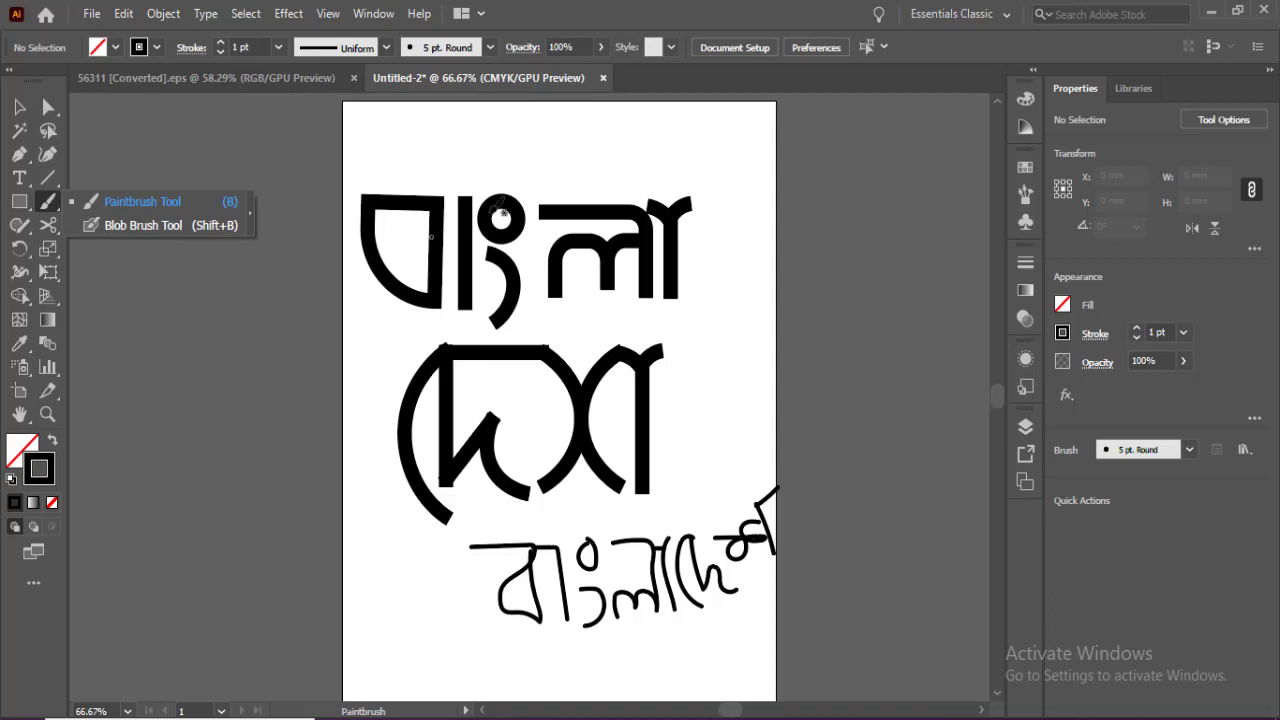
Step: Move the finished Bengali lettering and its handwritten sketch off the artboard onto the pasteboard on its left side
{"action": "left_click", "coordinate": [19, 201]}
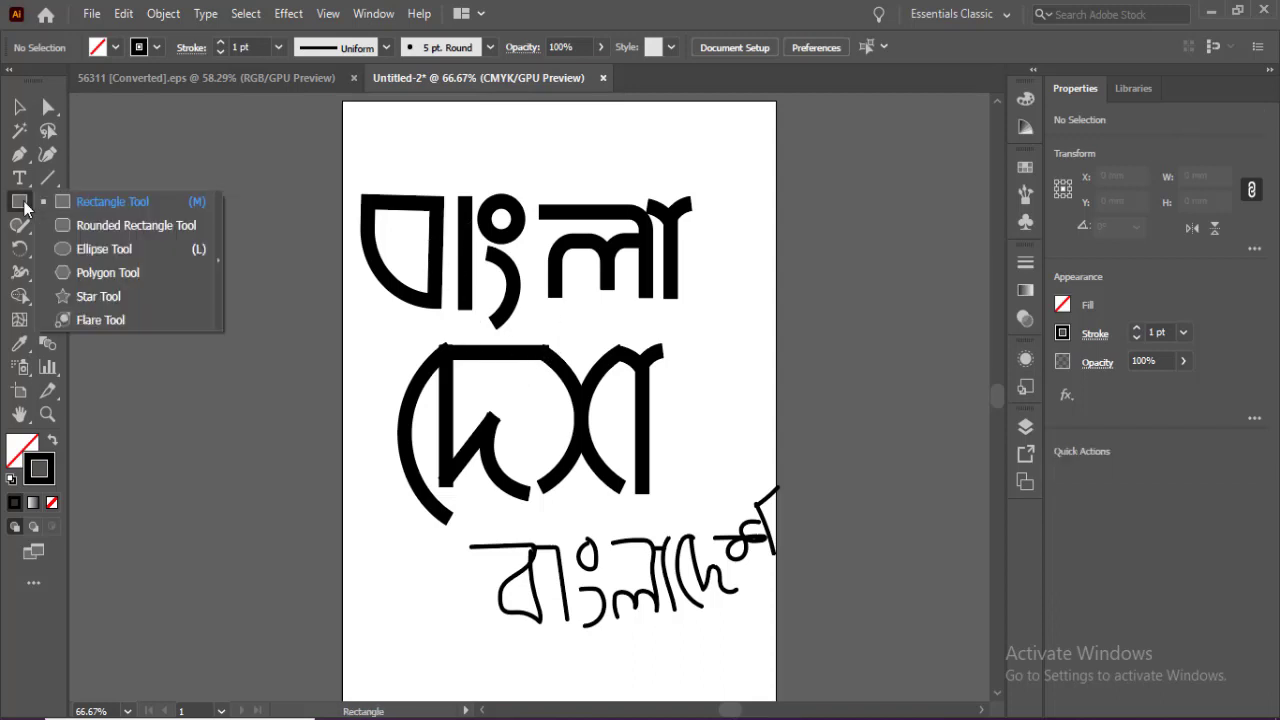
{"action": "left_click", "coordinate": [19, 106]}
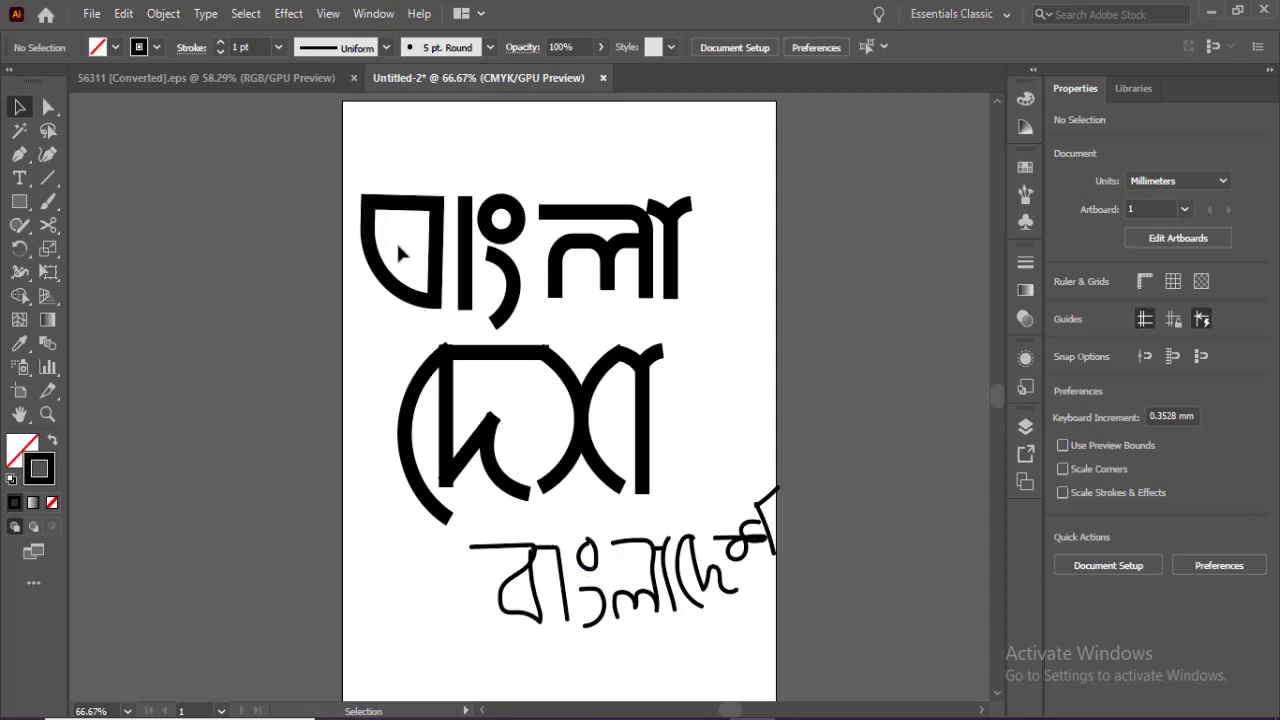
{"action": "left_click_drag", "start_coordinate": [673, 465], "coordinate": [673, 466]}
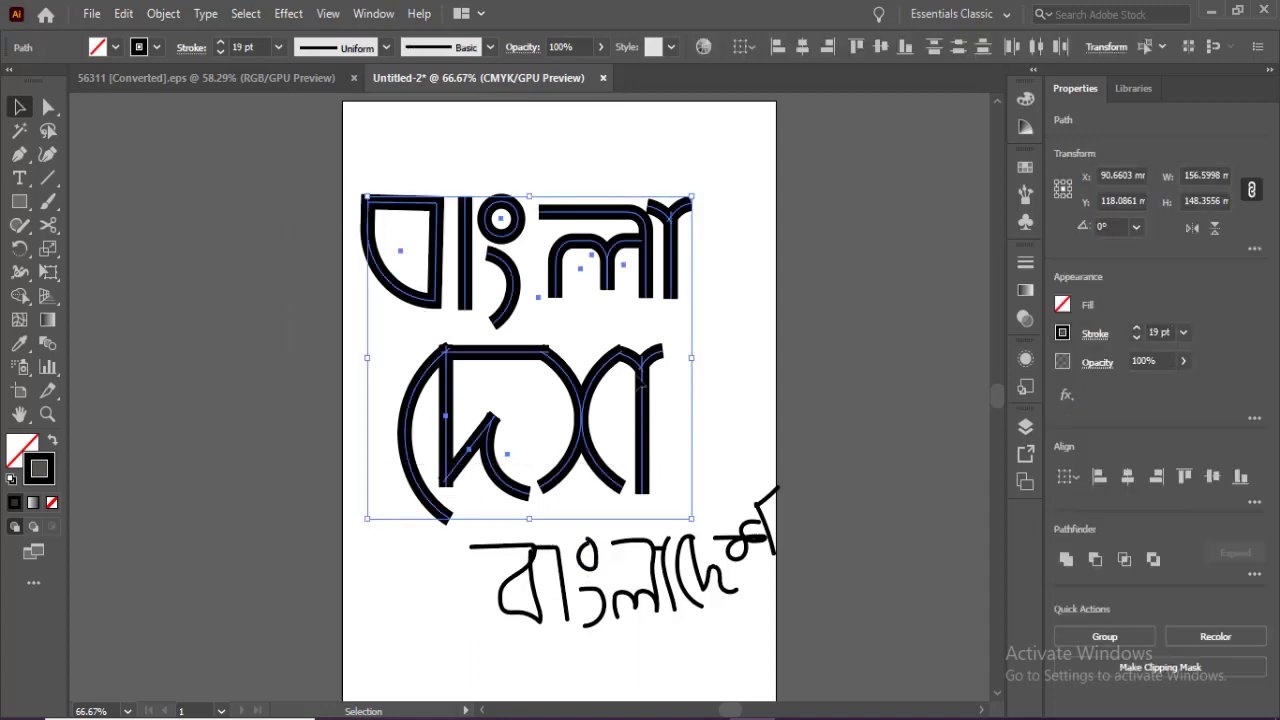
{"action": "left_click_drag", "start_coordinate": [646, 364], "coordinate": [306, 355]}
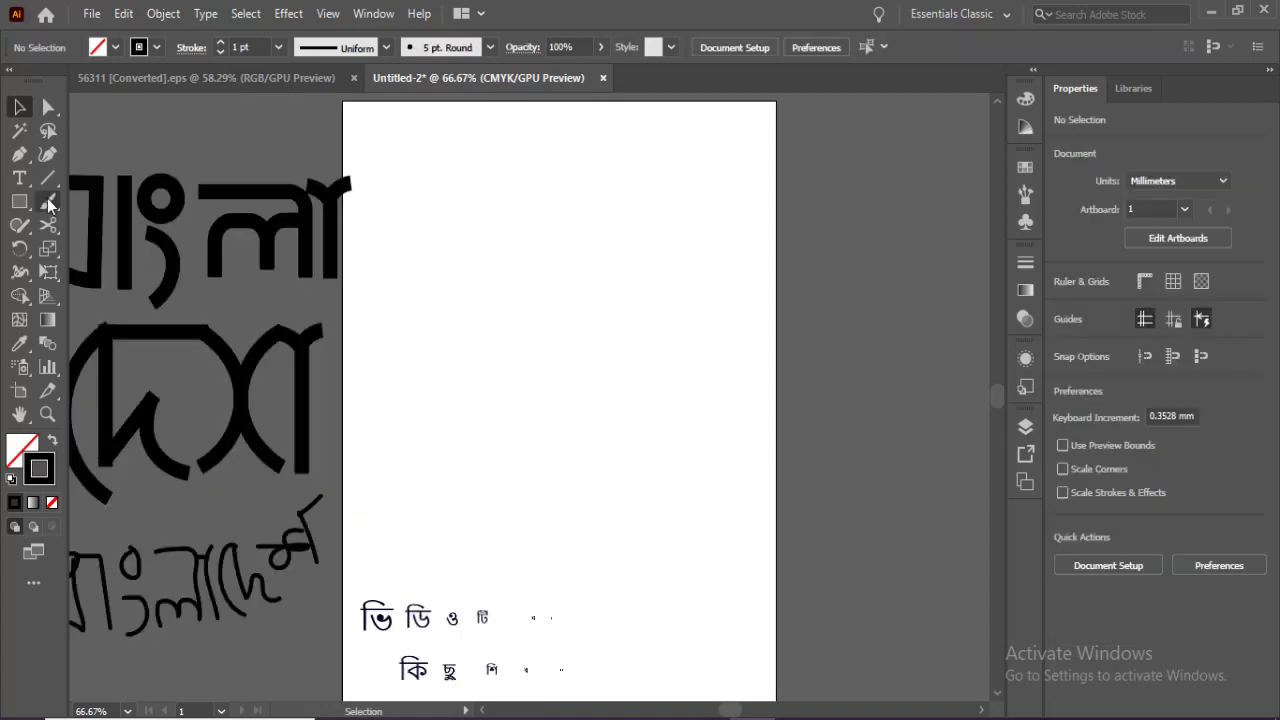
Step: Handwrite the word বাংলাদেশ on the empty artboard with the Paintbrush tool as a reference sketch
{"action": "left_click", "coordinate": [48, 203]}
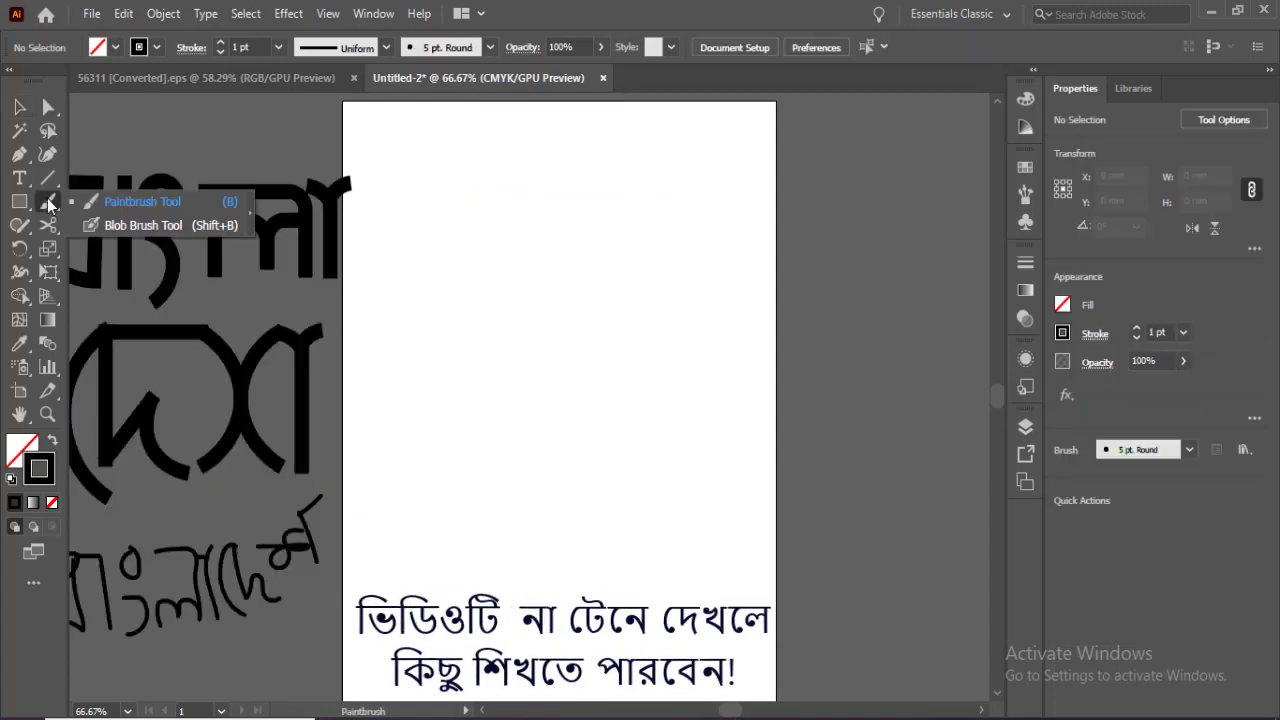
{"action": "left_click", "coordinate": [92, 205]}
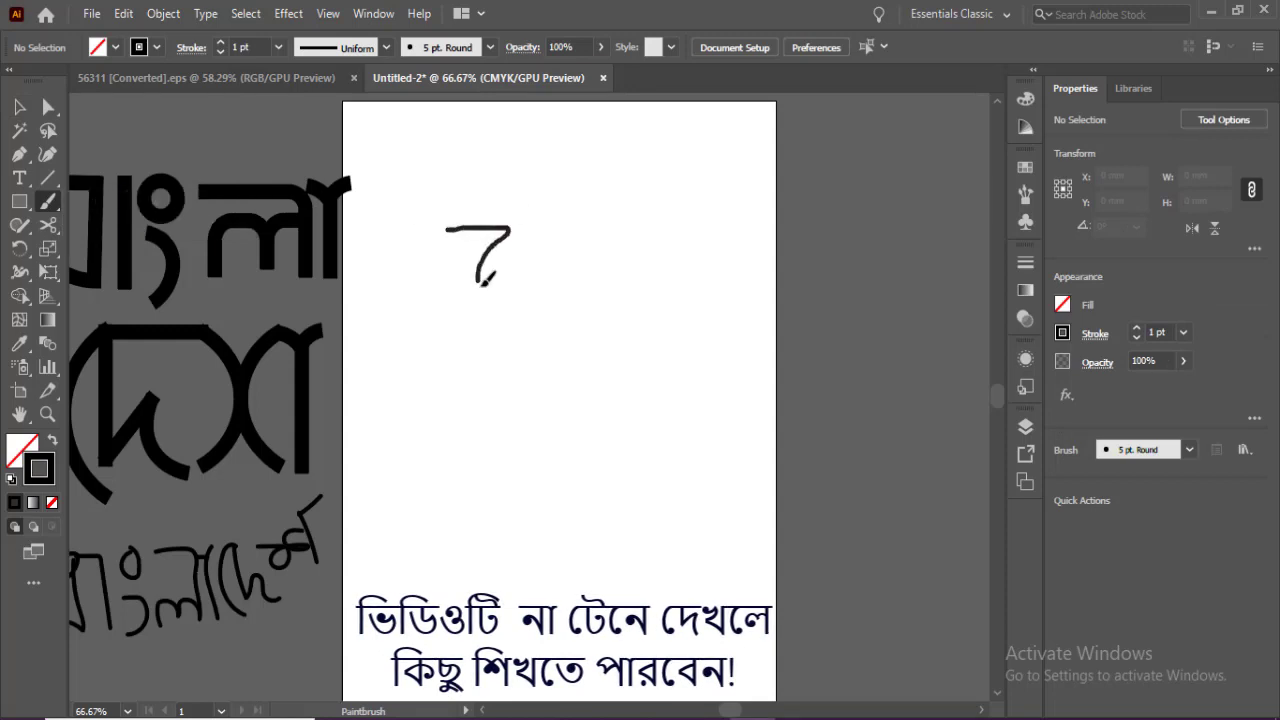
{"action": "left_click_drag", "start_coordinate": [520, 222], "coordinate": [514, 230]}
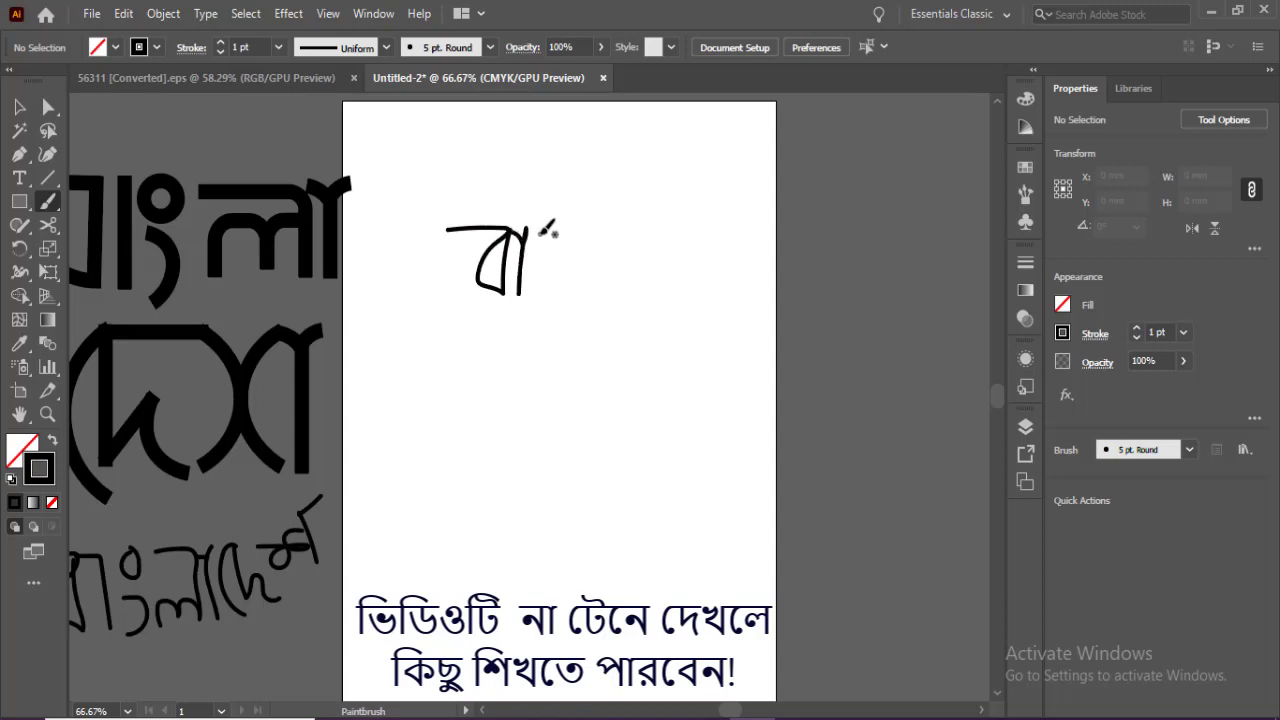
{"action": "left_click_drag", "start_coordinate": [563, 229], "coordinate": [541, 240]}
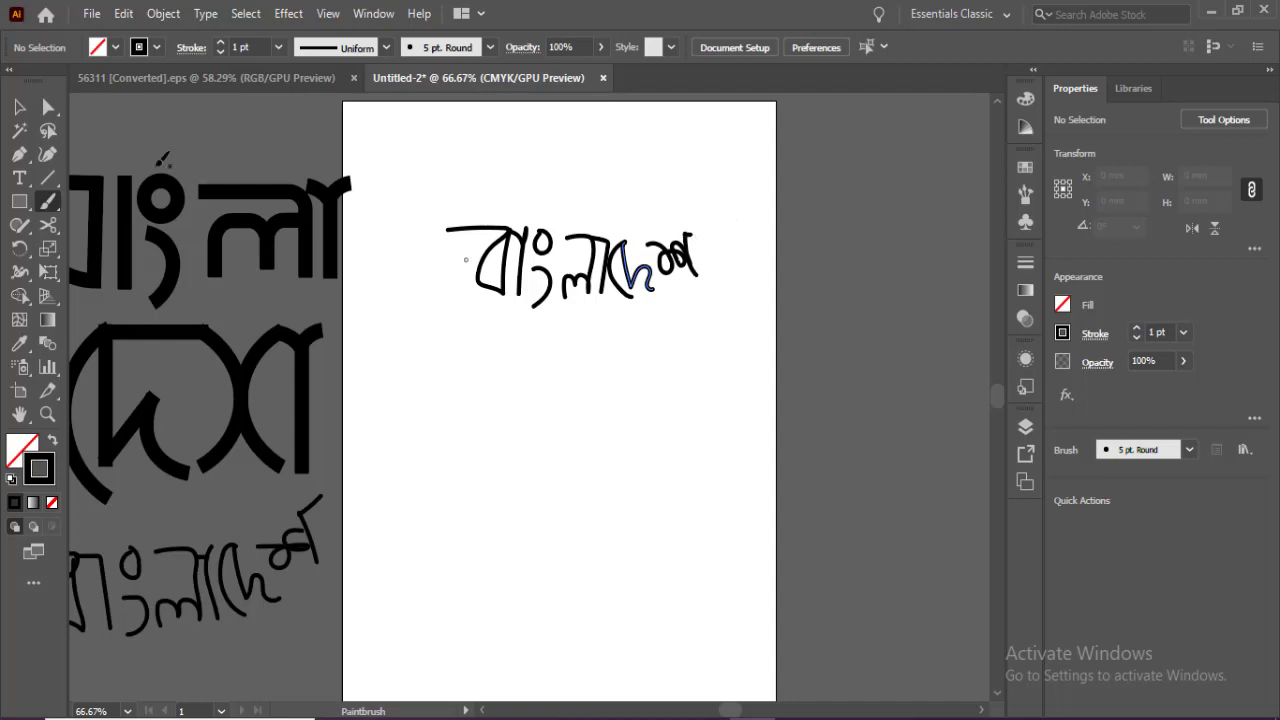
Step: Move the handwritten word up to the top of the artboard and deselect it
{"action": "left_click", "coordinate": [20, 107]}
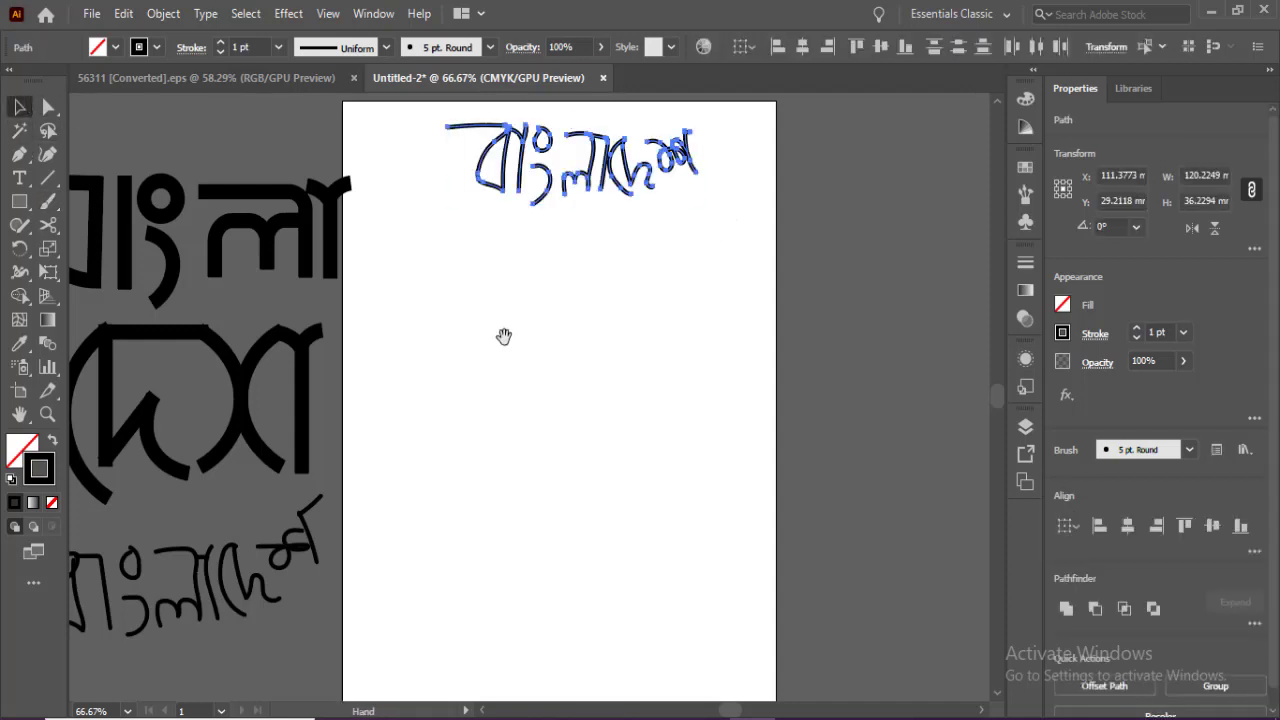
{"action": "mouse_move", "coordinate": [439, 352]}
{"action": "left_mouse_down"}
{"action": "mouse_move", "coordinate": [480, 357]}
{"action": "mouse_move", "coordinate": [464, 352]}
{"action": "left_mouse_up"}
{"action": "left_click", "coordinate": [585, 363]}
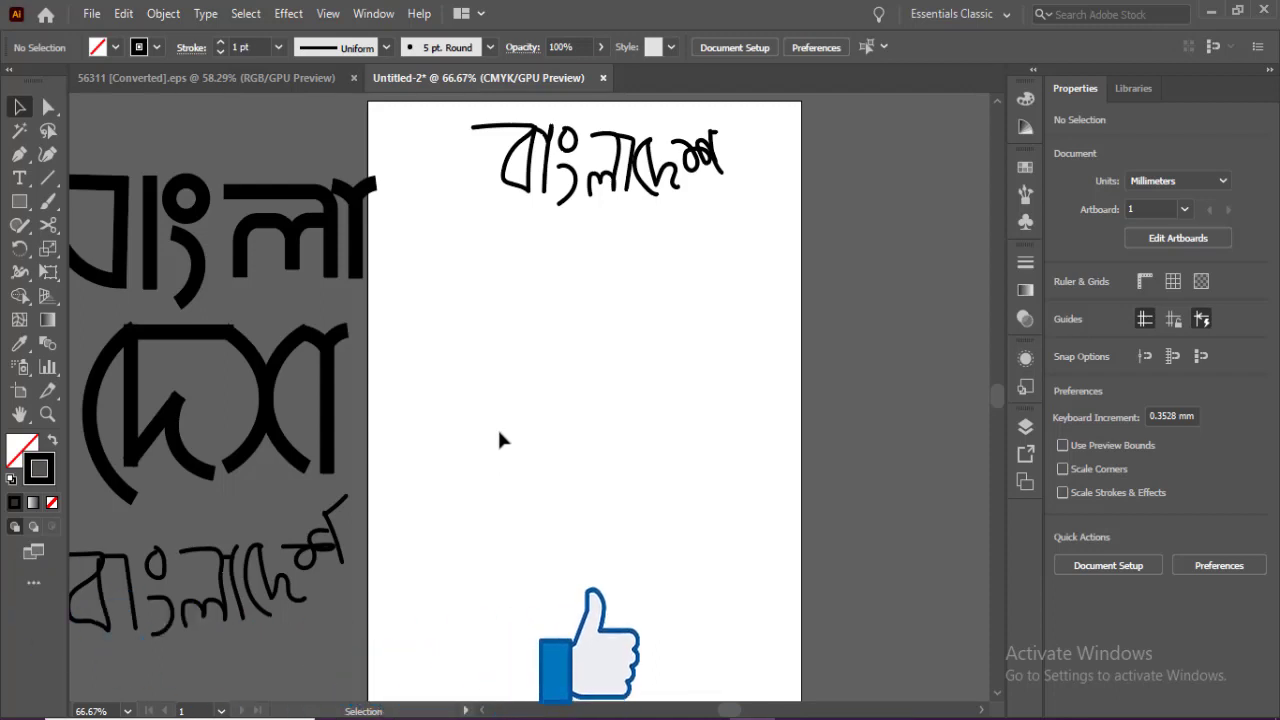
Step: Take over the finished lettering's 19 pt black stroke and draw a square about 40 mm wide in the middle of the artboard
{"action": "left_click", "coordinate": [212, 290]}
{"action": "left_click", "coordinate": [511, 351]}
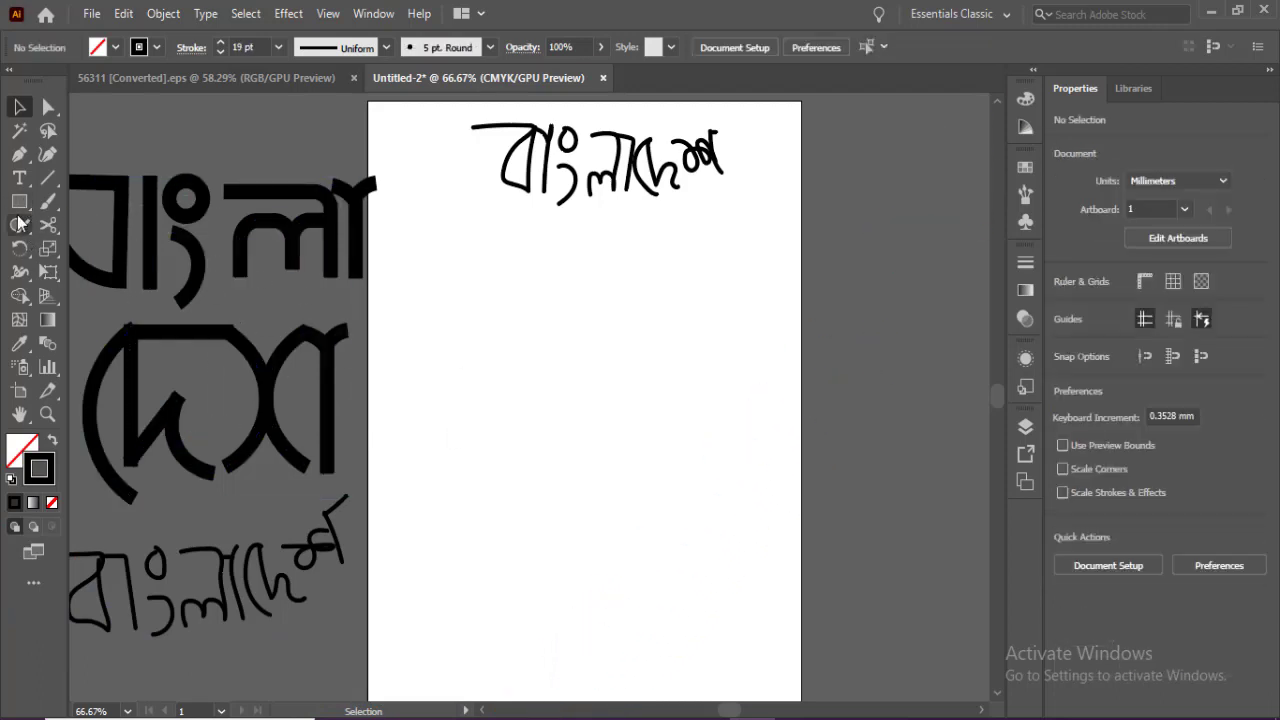
{"action": "left_click_drag", "start_coordinate": [19, 201], "coordinate": [100, 203]}
{"action": "left_click_drag", "start_coordinate": [576, 314], "coordinate": [648, 398]}
Step: Move the square near the artboard's left edge and fully round its lower-left corner to form the letter ব
{"action": "left_click", "coordinate": [19, 107]}
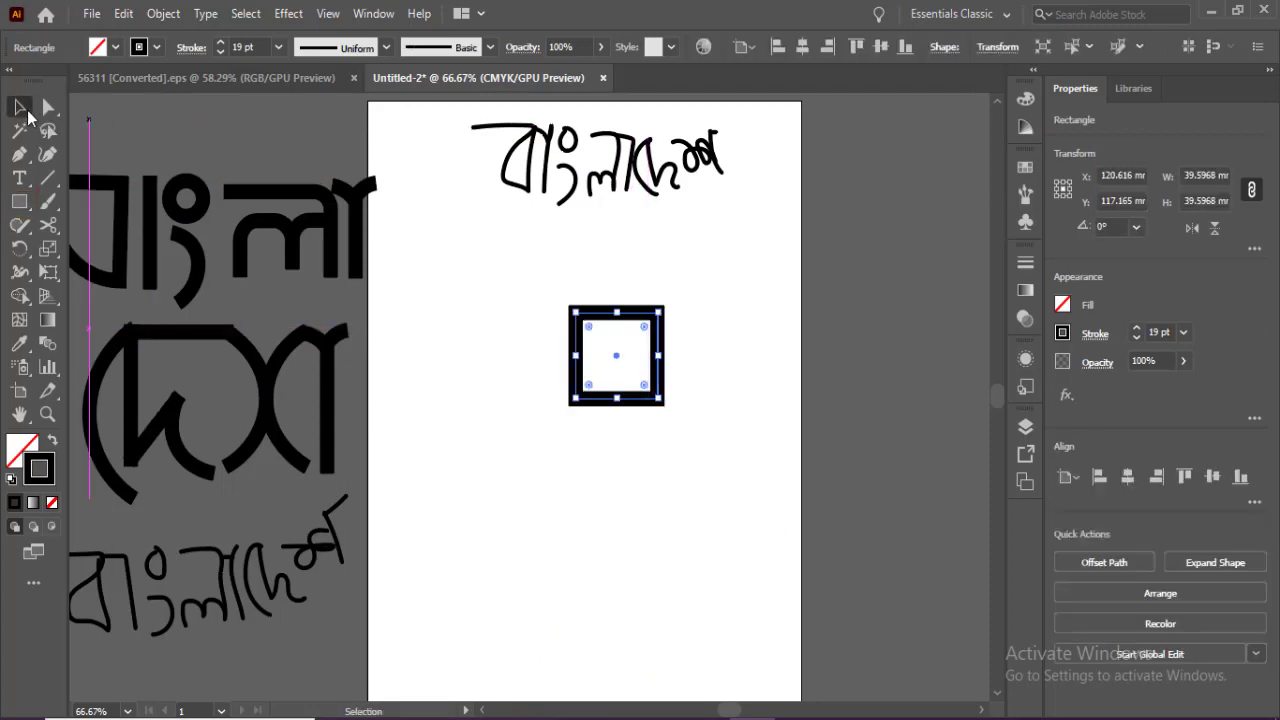
{"action": "left_click_drag", "start_coordinate": [575, 312], "coordinate": [474, 312]}
{"action": "left_click", "coordinate": [48, 107]}
{"action": "left_click_drag", "start_coordinate": [447, 361], "coordinate": [586, 311]}
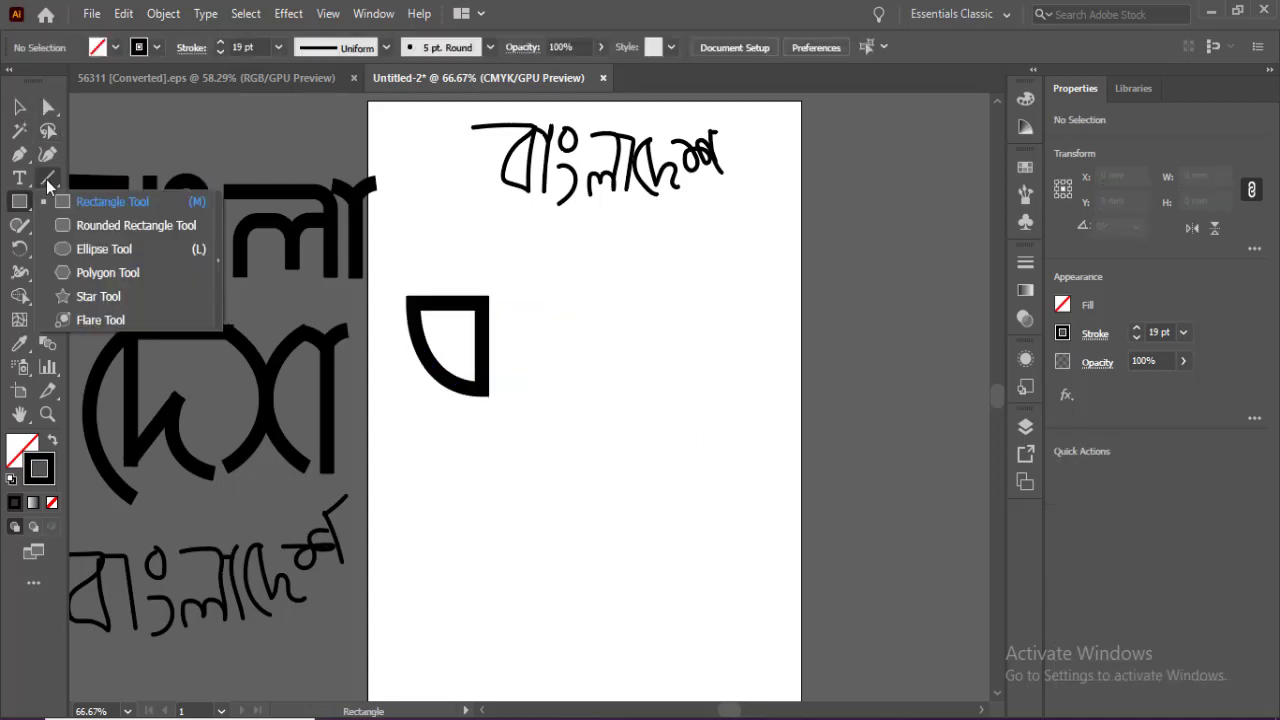
Step: Draw a vertical stem about 47 mm long right of the ব and a 13 pt ring about 13 mm across beside the stem's top
{"action": "left_click", "coordinate": [47, 179]}
{"action": "left_click", "coordinate": [87, 181]}
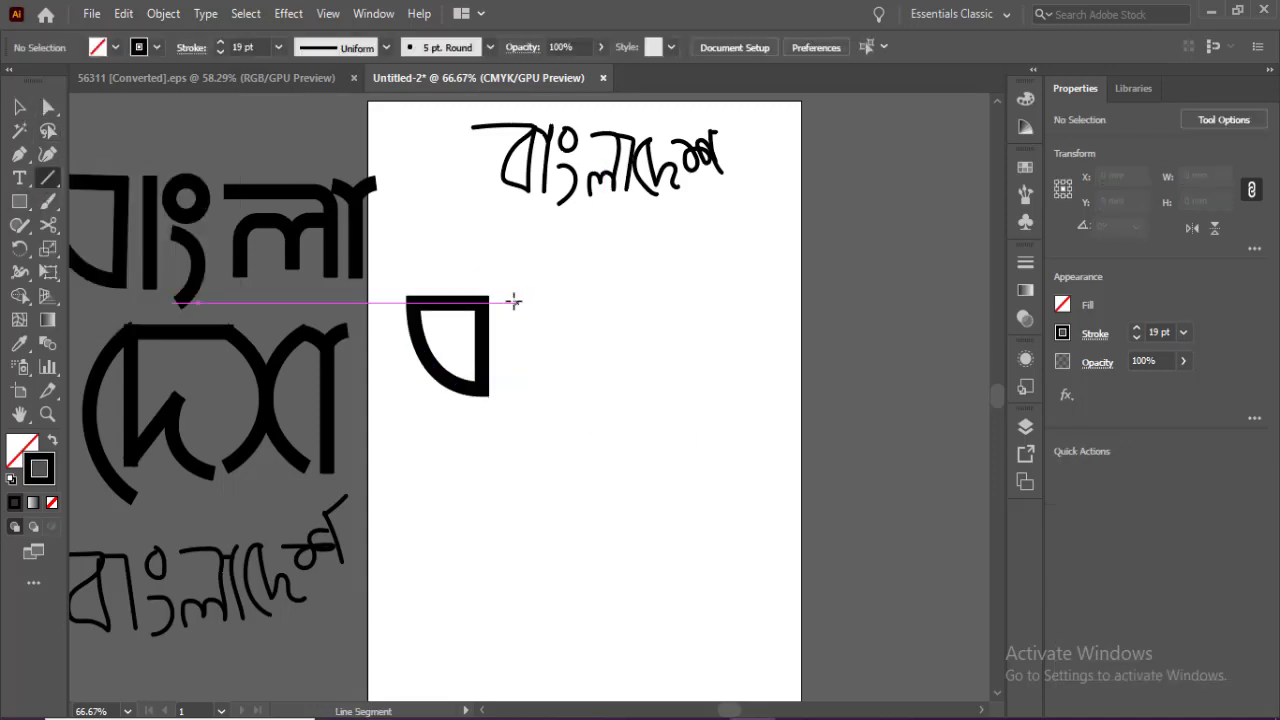
{"action": "left_click_drag", "start_coordinate": [506, 295], "coordinate": [518, 368]}
{"action": "left_click", "coordinate": [19, 107]}
{"action": "left_click_drag", "start_coordinate": [19, 201], "coordinate": [95, 248]}
{"action": "mouse_move", "coordinate": [516, 290]}
{"action": "left_mouse_down"}
{"action": "mouse_move", "coordinate": [543, 317]}
{"action": "mouse_move", "coordinate": [541, 290]}
{"action": "left_mouse_up"}
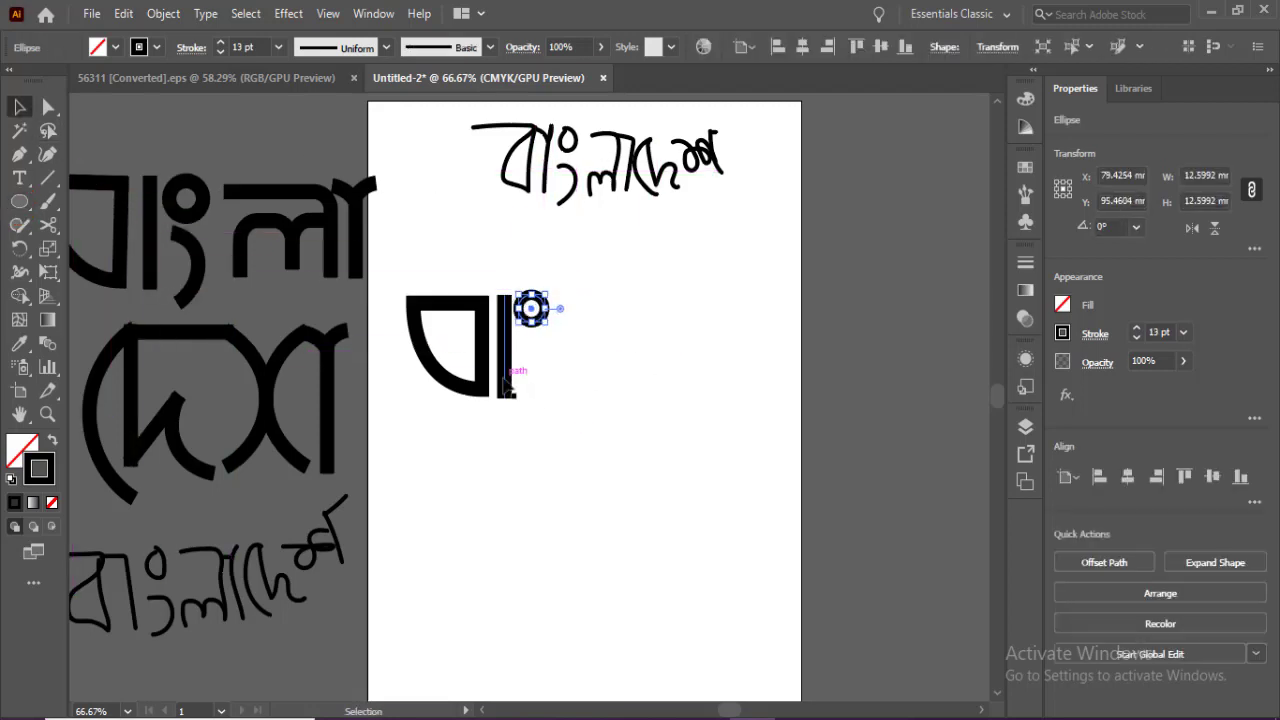
Step: Copy the vertical stem, bow the copy to the right with the Curvature tool, and use it as the tail below the ring
{"action": "left_click_drag", "start_coordinate": [507, 385], "coordinate": [576, 399]}
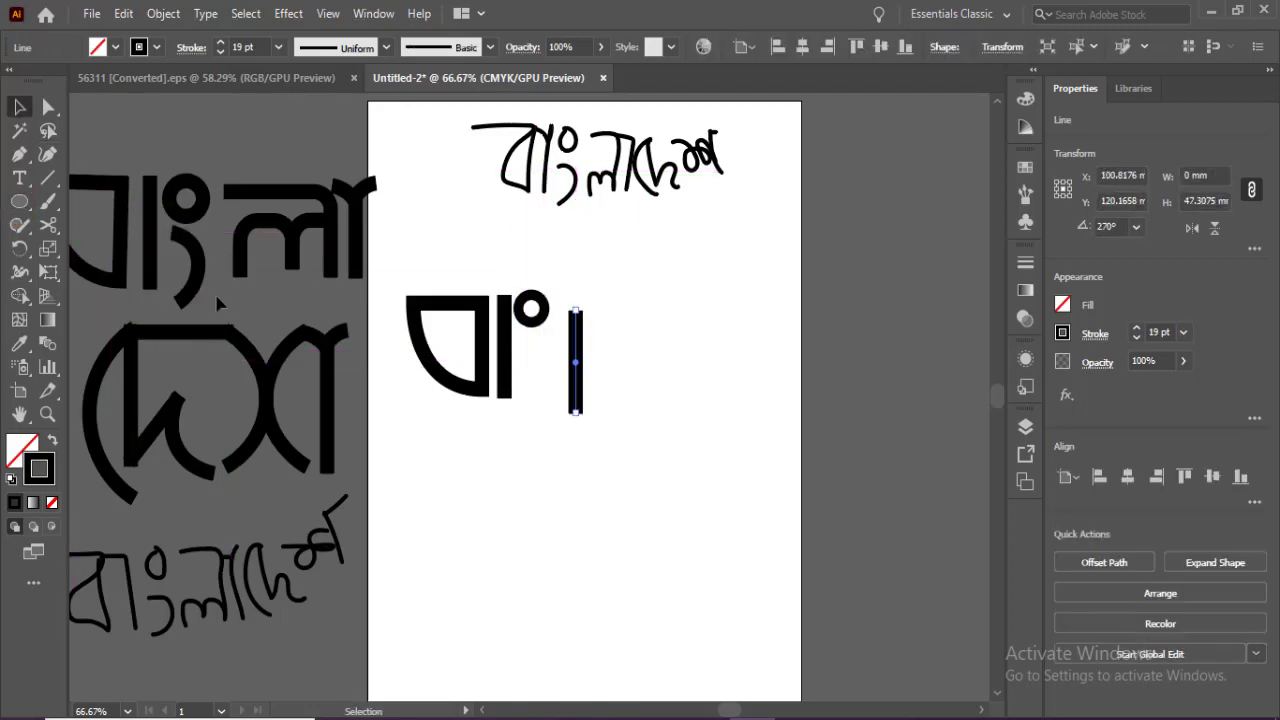
{"action": "left_click", "coordinate": [47, 155]}
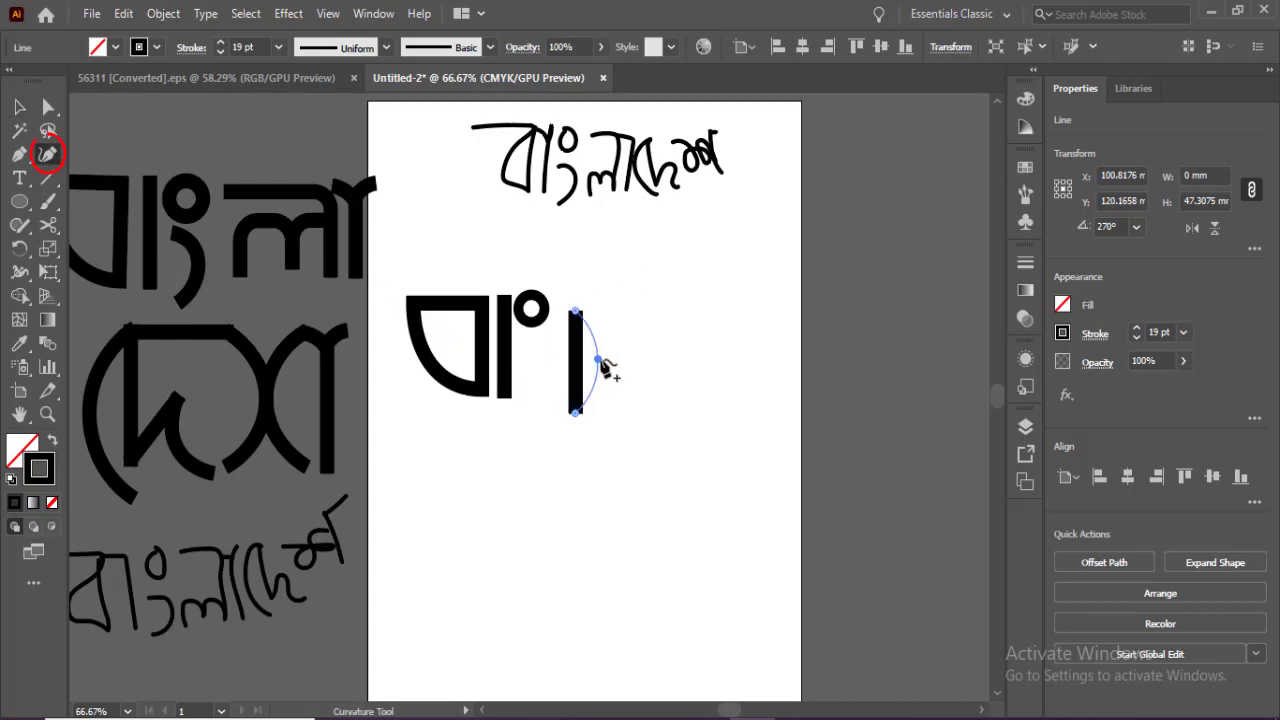
{"action": "left_click_drag", "start_coordinate": [600, 361], "coordinate": [600, 361]}
{"action": "left_click", "coordinate": [20, 107]}
Step: Draw a rectangle about 53 × 44 mm right of the ং and delete its left and bottom sides
{"action": "right_click", "coordinate": [20, 202]}
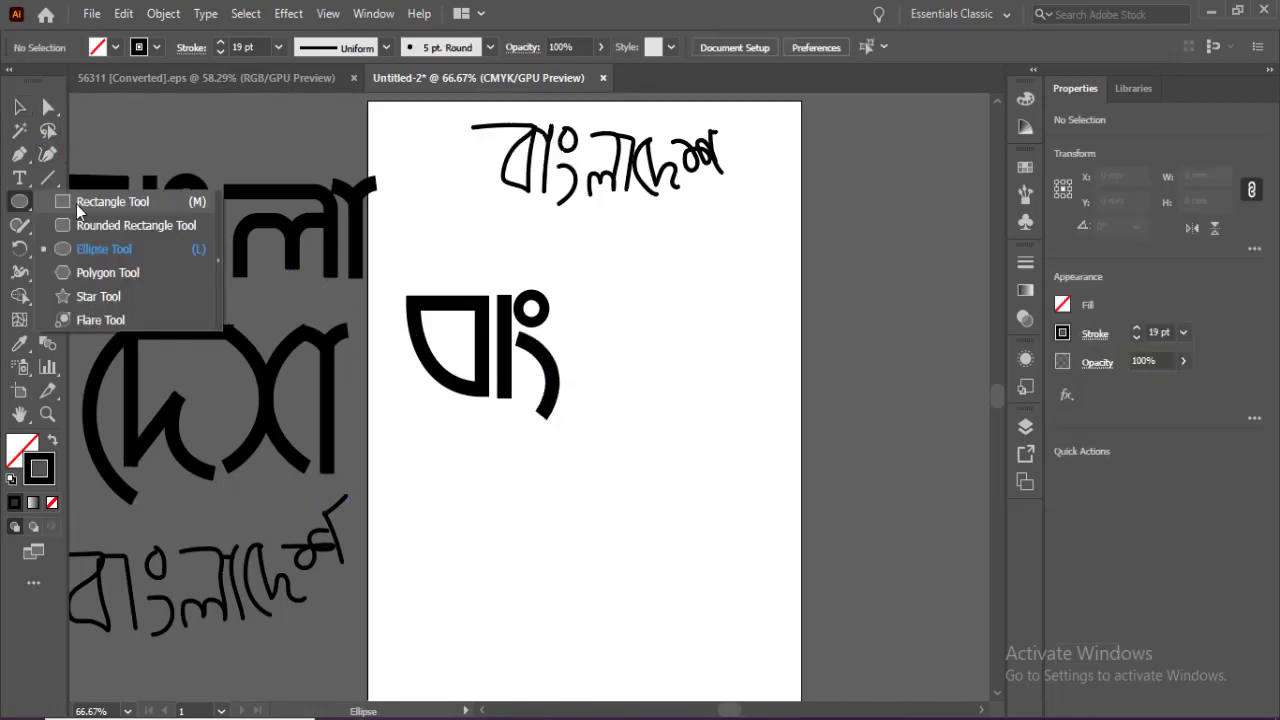
{"action": "left_click", "coordinate": [85, 205]}
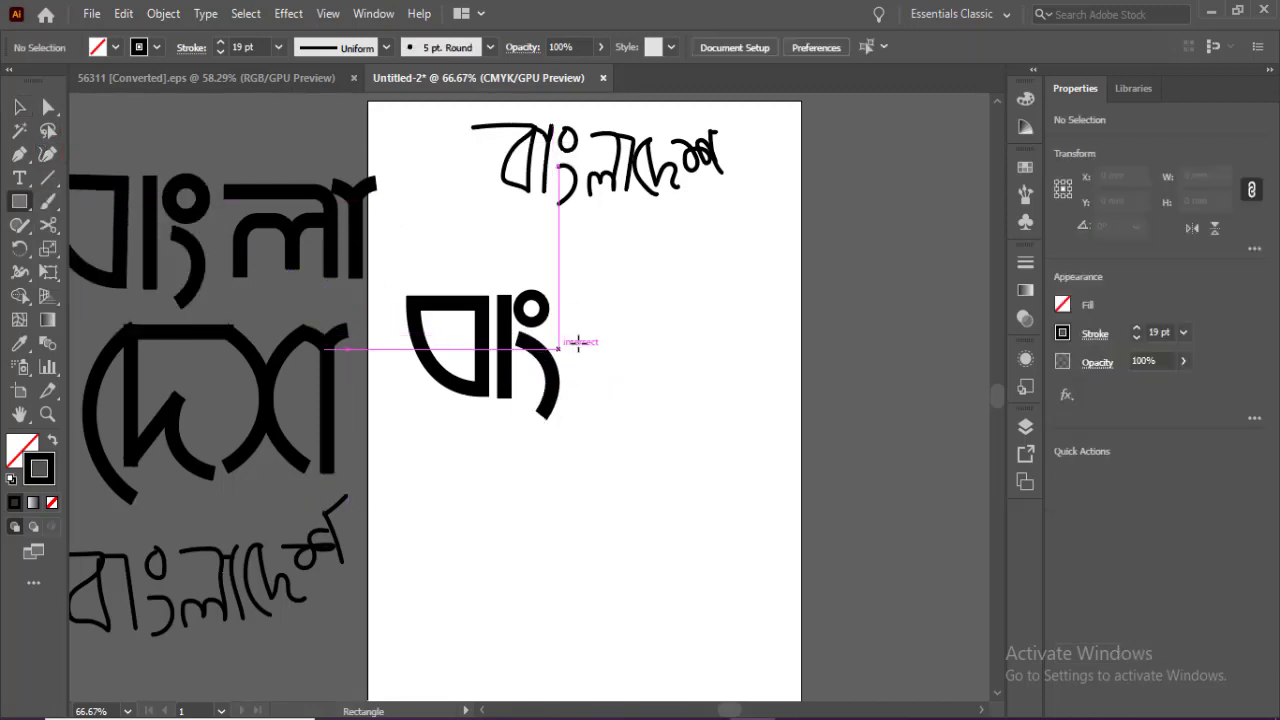
{"action": "left_click_drag", "start_coordinate": [568, 302], "coordinate": [679, 398]}
{"action": "left_click", "coordinate": [48, 107]}
{"action": "left_click", "coordinate": [559, 467]}
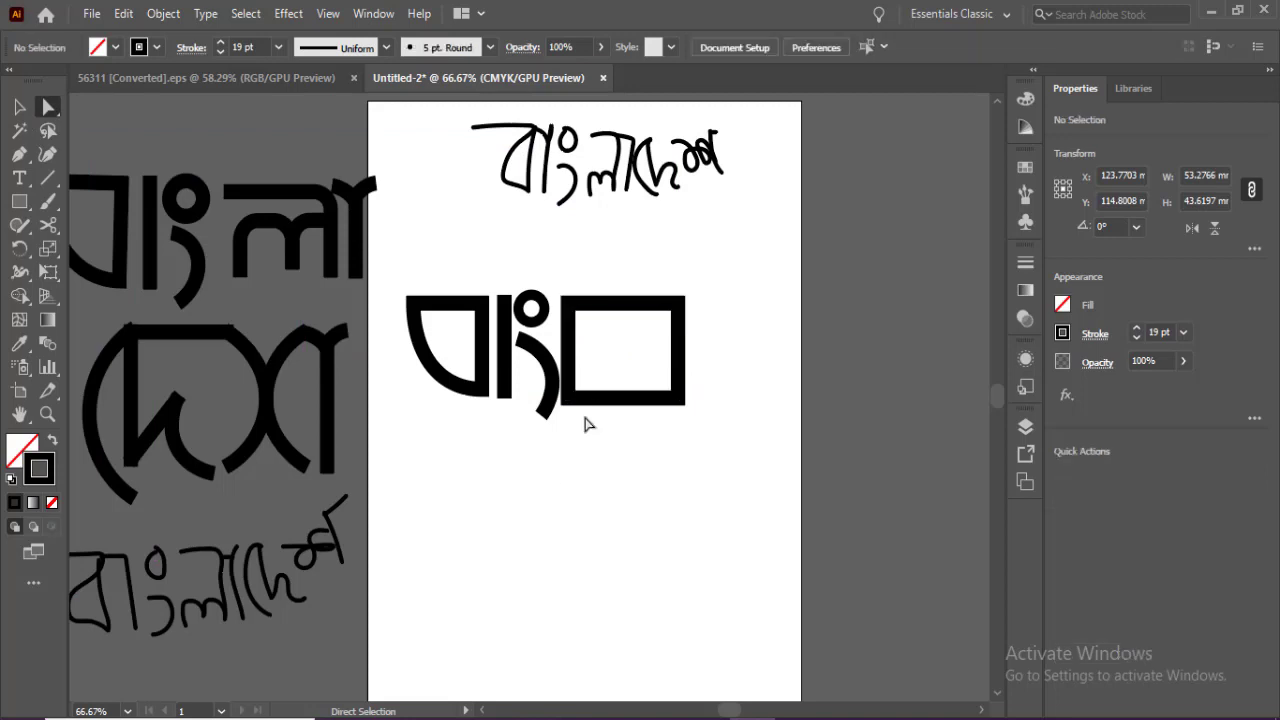
{"action": "left_click_drag", "start_coordinate": [586, 418], "coordinate": [580, 370]}
{"action": "key", "text": "Delete"}
{"action": "key", "text": "Delete"}
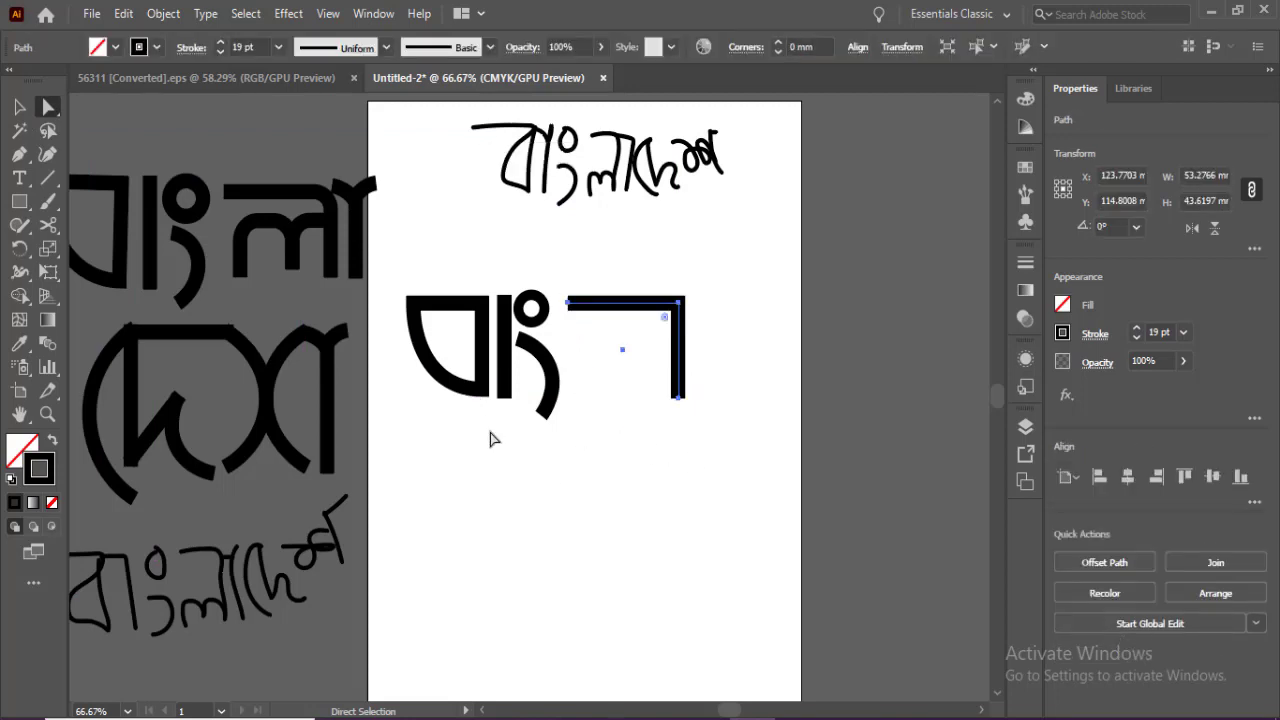
Step: Draw a rounded rectangle about 28 × 26 mm below the angular path and delete its bottom and right sides
{"action": "left_click", "coordinate": [130, 230]}
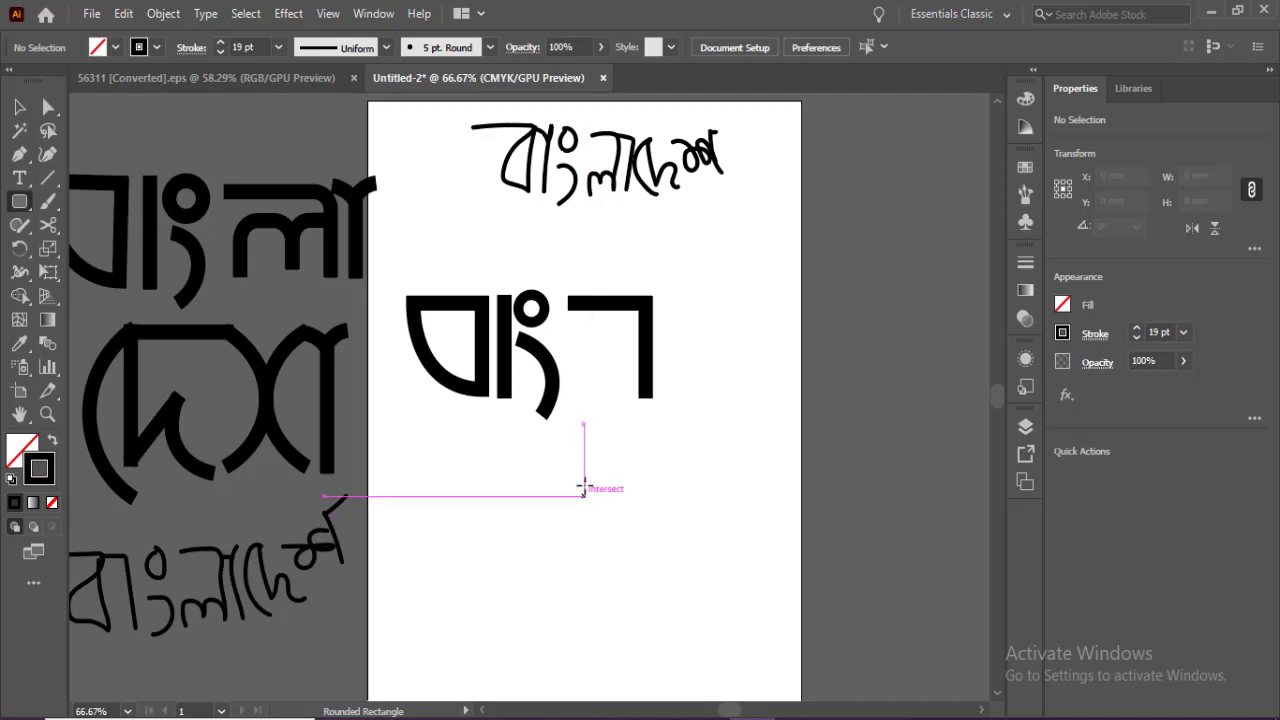
{"action": "mouse_move", "coordinate": [576, 446]}
{"action": "left_mouse_down"}
{"action": "mouse_move", "coordinate": [604, 491]}
{"action": "mouse_move", "coordinate": [634, 500]}
{"action": "left_mouse_up"}
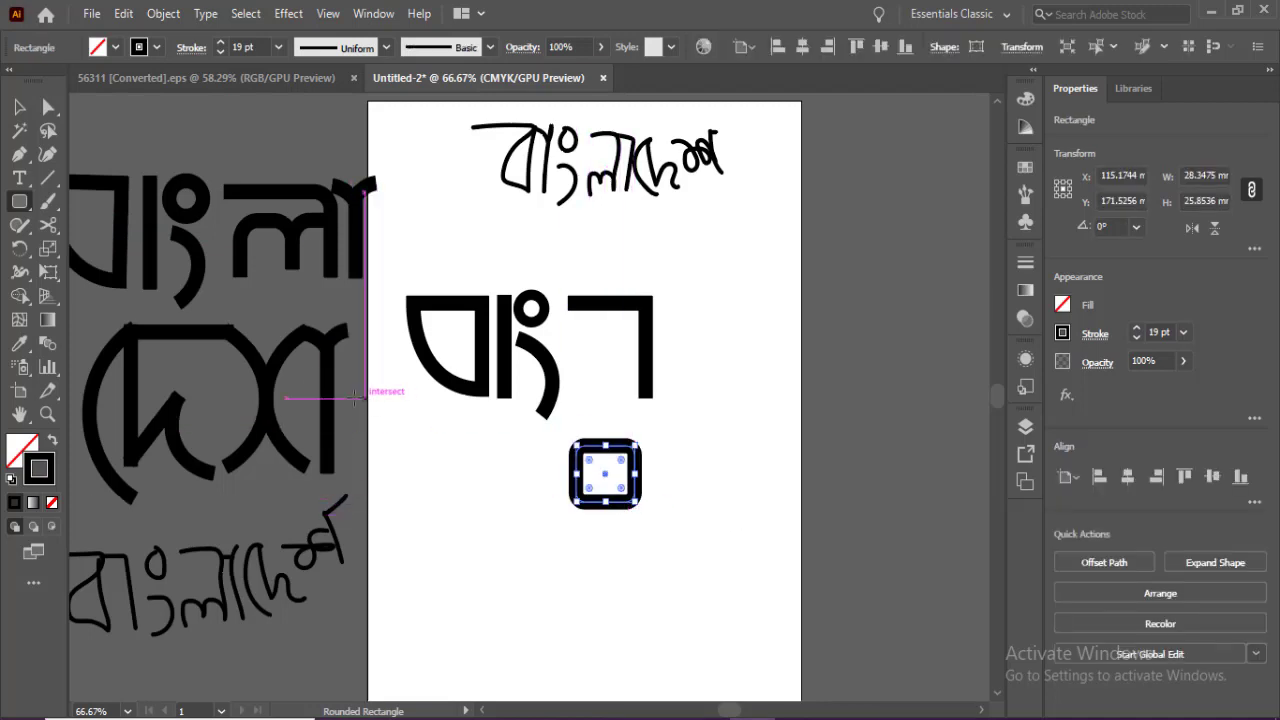
{"action": "key", "text": "a"}
{"action": "left_click", "coordinate": [669, 512]}
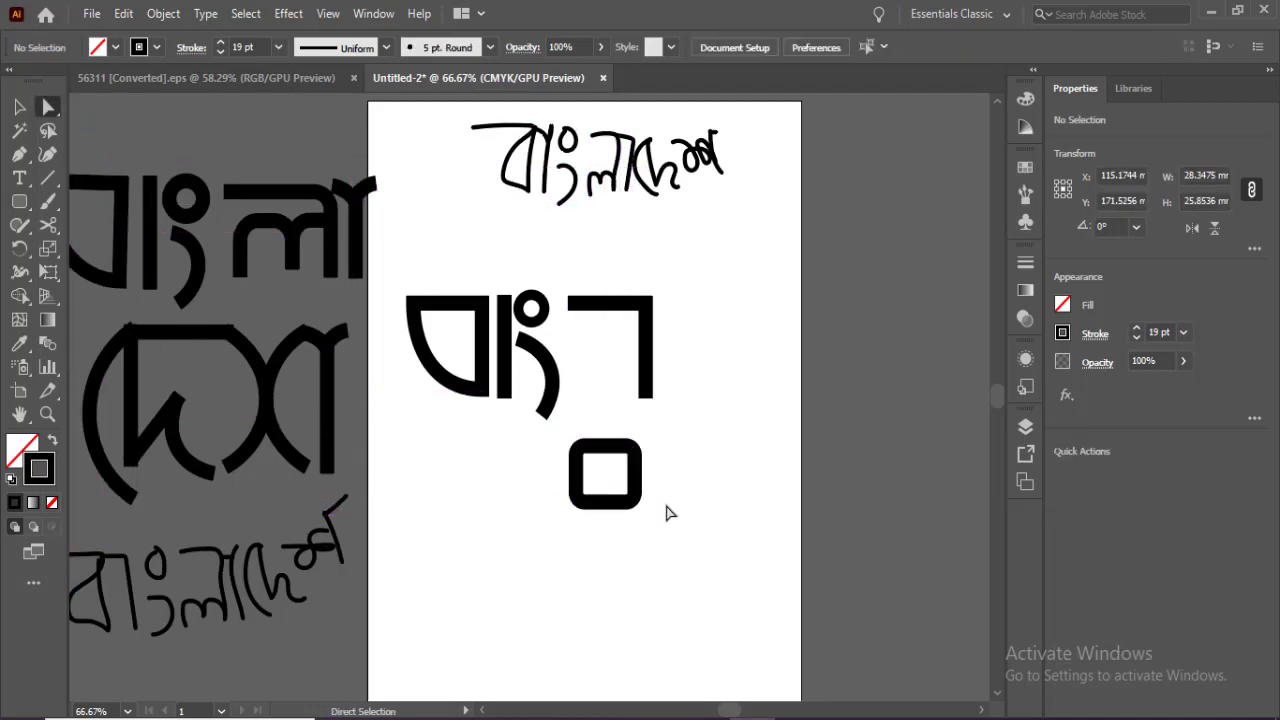
{"action": "left_click_drag", "start_coordinate": [611, 523], "coordinate": [605, 476]}
{"action": "key", "text": "Delete"}
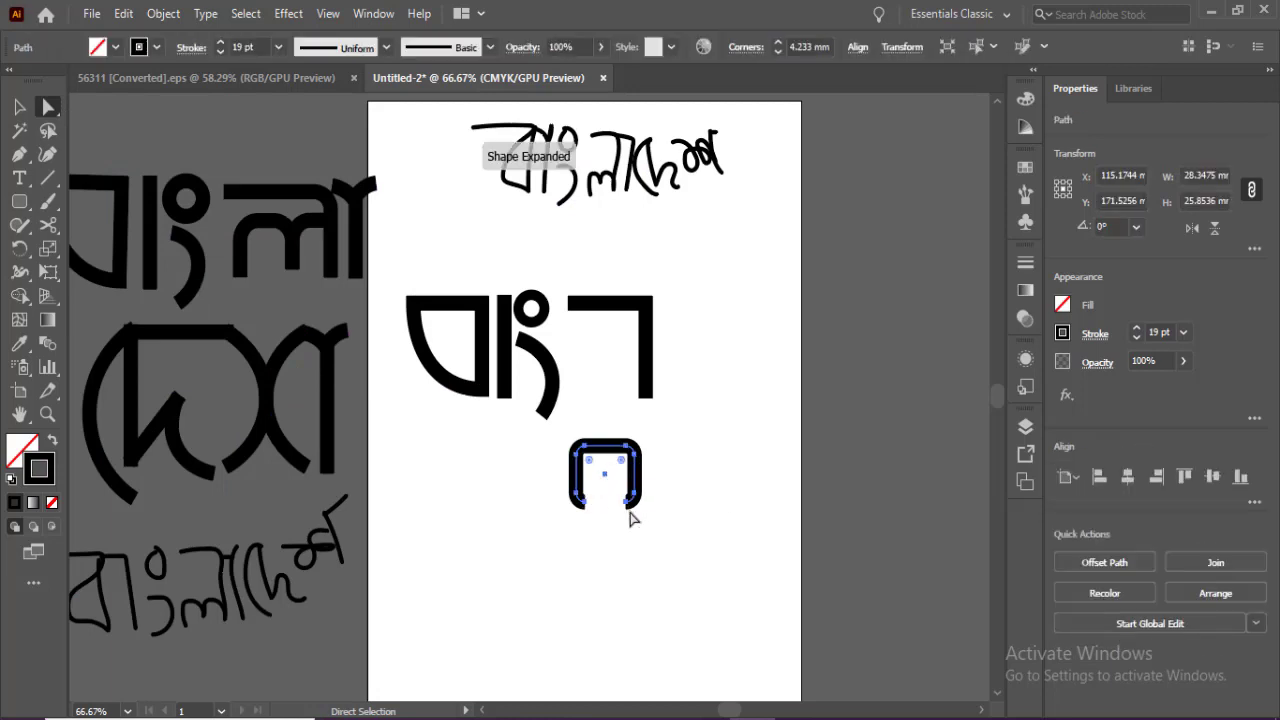
{"action": "left_click_drag", "start_coordinate": [651, 528], "coordinate": [624, 477]}
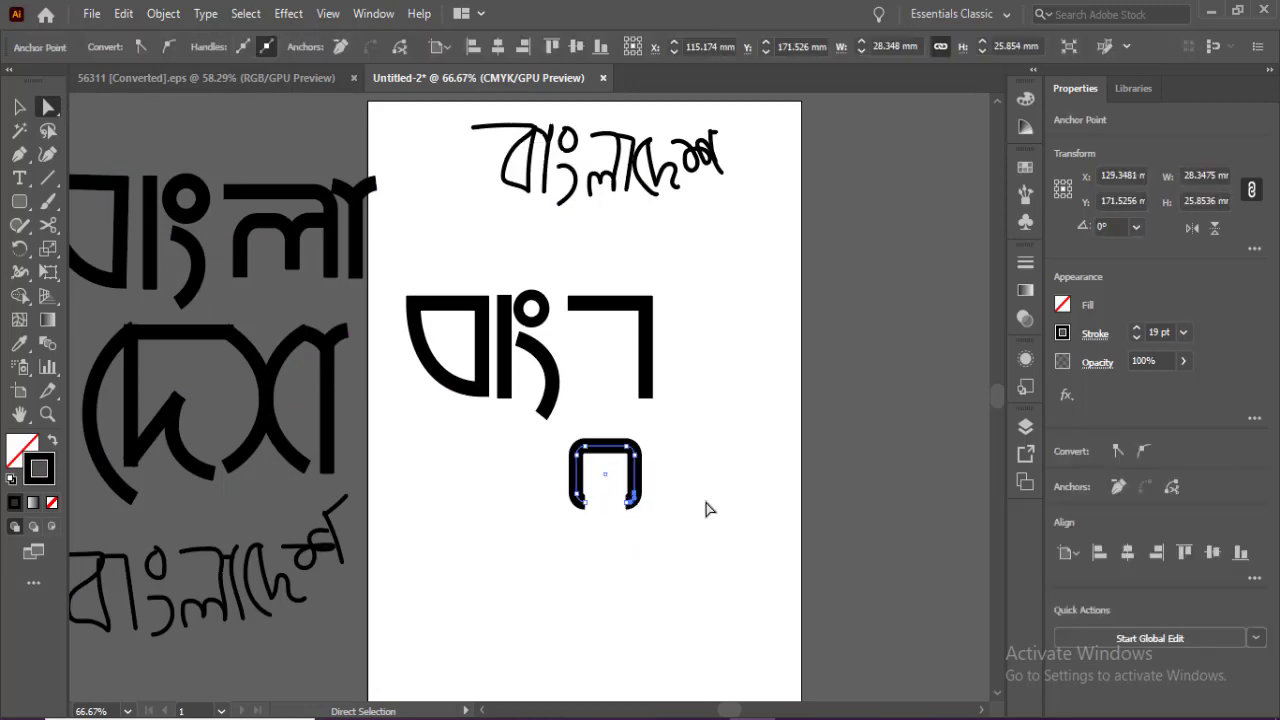
{"action": "key", "text": "Delete"}
Step: Move the remaining rounded hook up inside the angular path to build the body of the ল
{"action": "key", "text": "v"}
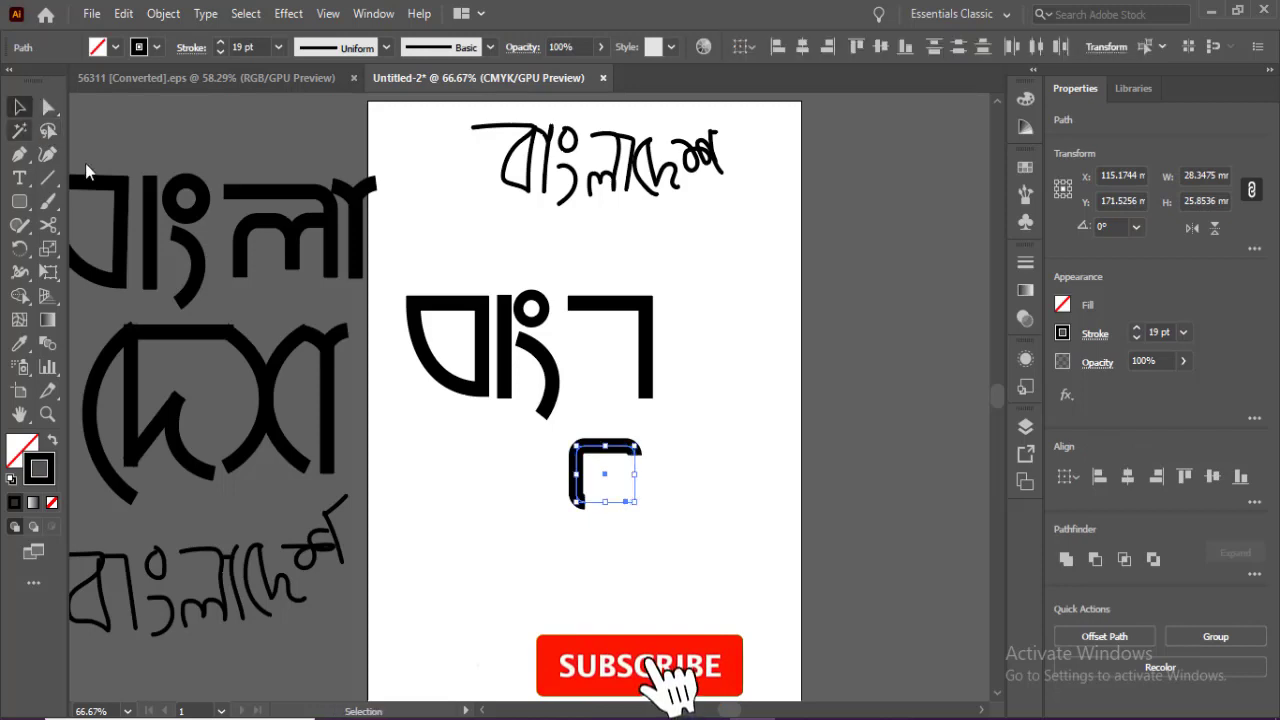
{"action": "left_click", "coordinate": [626, 500]}
{"action": "left_click_drag", "start_coordinate": [602, 455], "coordinate": [608, 338]}
{"action": "left_click", "coordinate": [557, 493]}
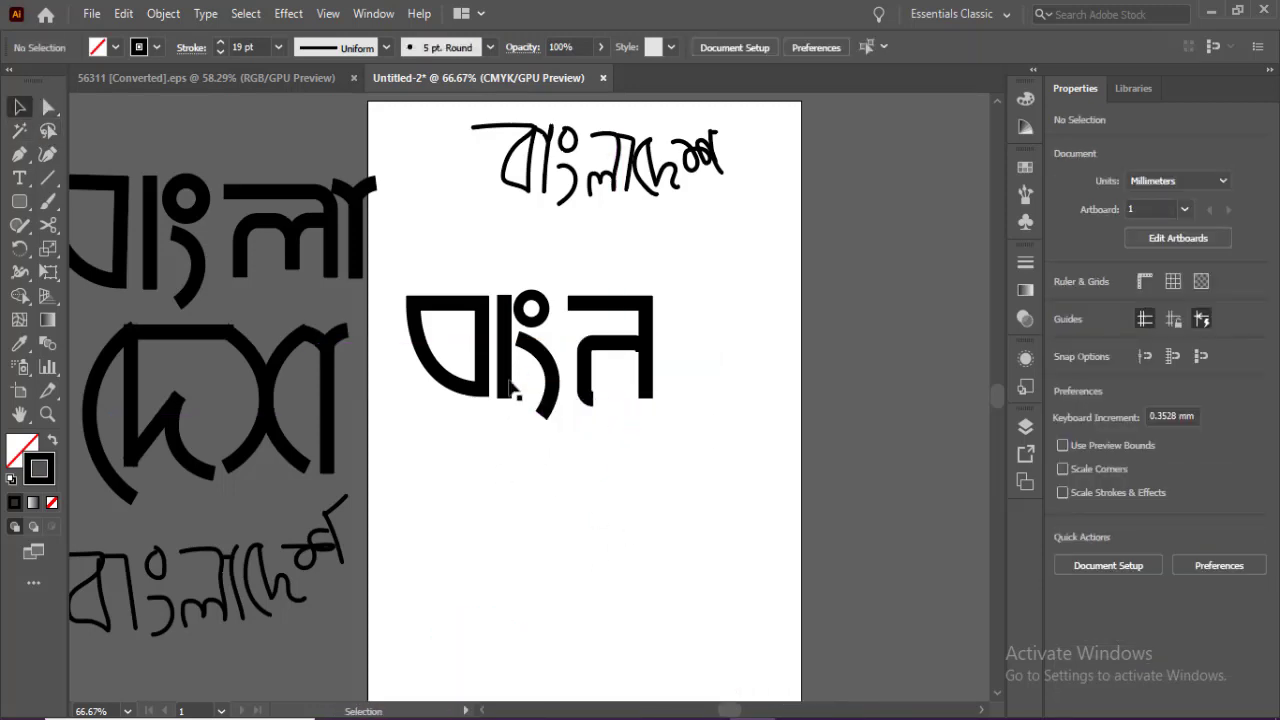
Step: Copy the vertical stem into the middle of the ল, shorten it from below, and place another stem copy directly right of the letter
{"action": "left_click_drag", "start_coordinate": [510, 398], "coordinate": [617, 500]}
{"action": "key", "text": "a"}
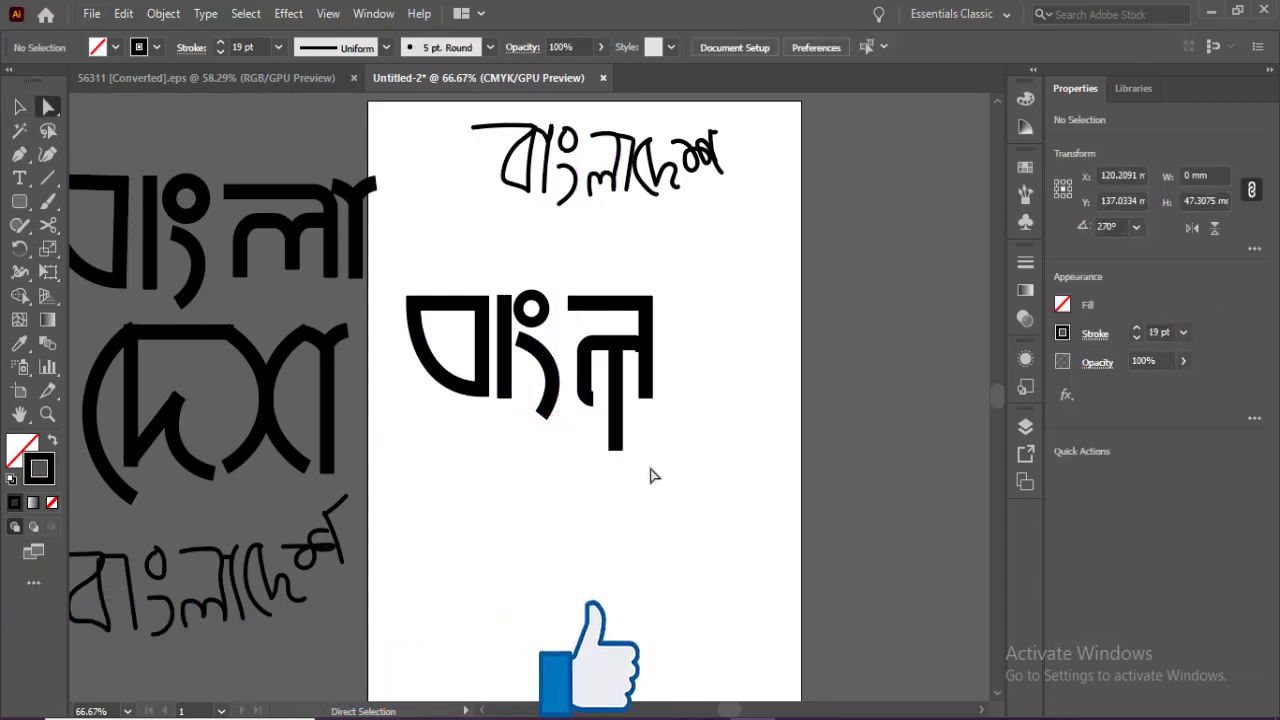
{"action": "left_click", "coordinate": [614, 449]}
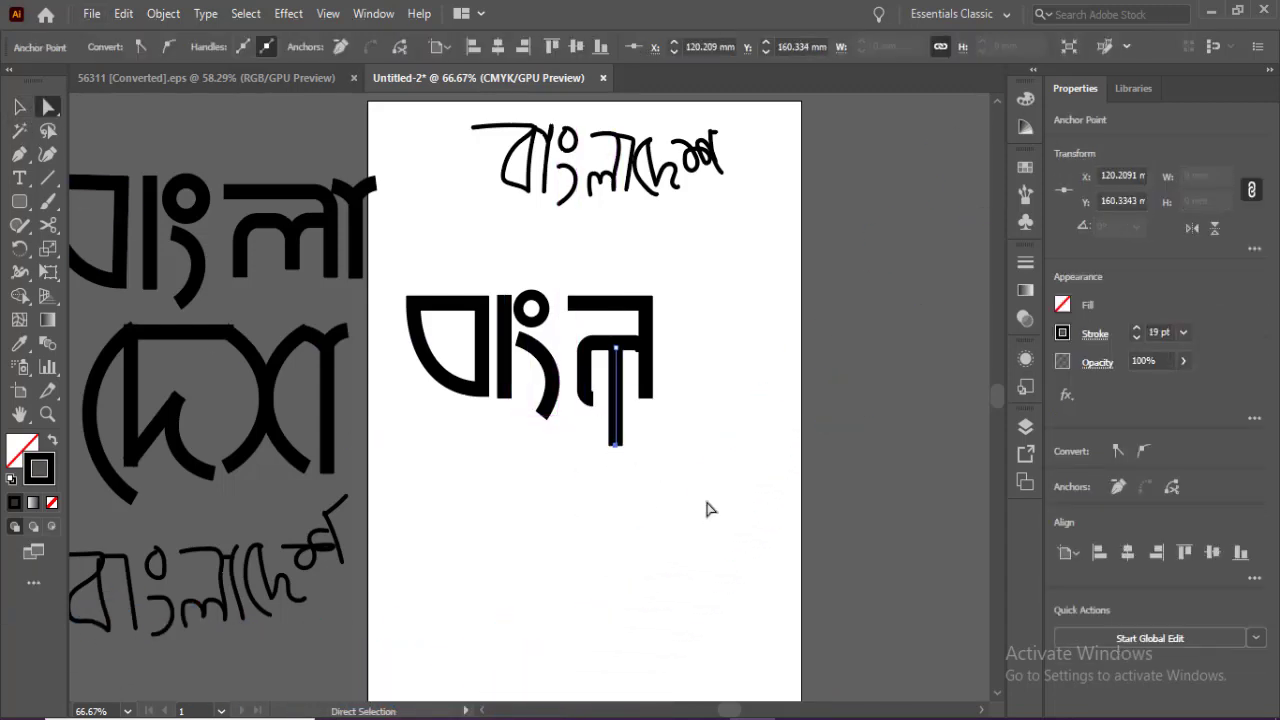
{"action": "left_click_drag", "start_coordinate": [505, 366], "coordinate": [664, 371]}
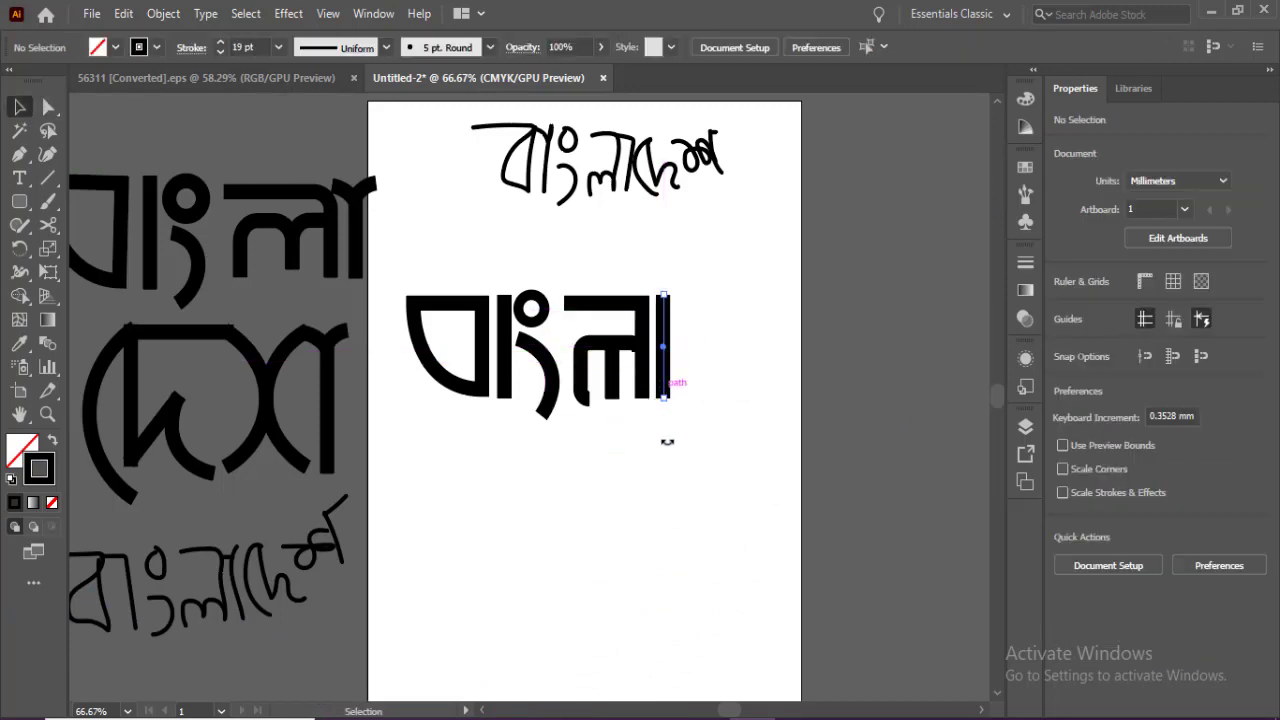
{"action": "left_click", "coordinate": [668, 478]}
Step: Draw a vertical line about 88 mm long below the word and bow it to the left with the Curvature tool
{"action": "key", "text": "backslash"}
{"action": "left_click_drag", "start_coordinate": [610, 477], "coordinate": [610, 650]}
{"action": "left_click", "coordinate": [47, 154]}
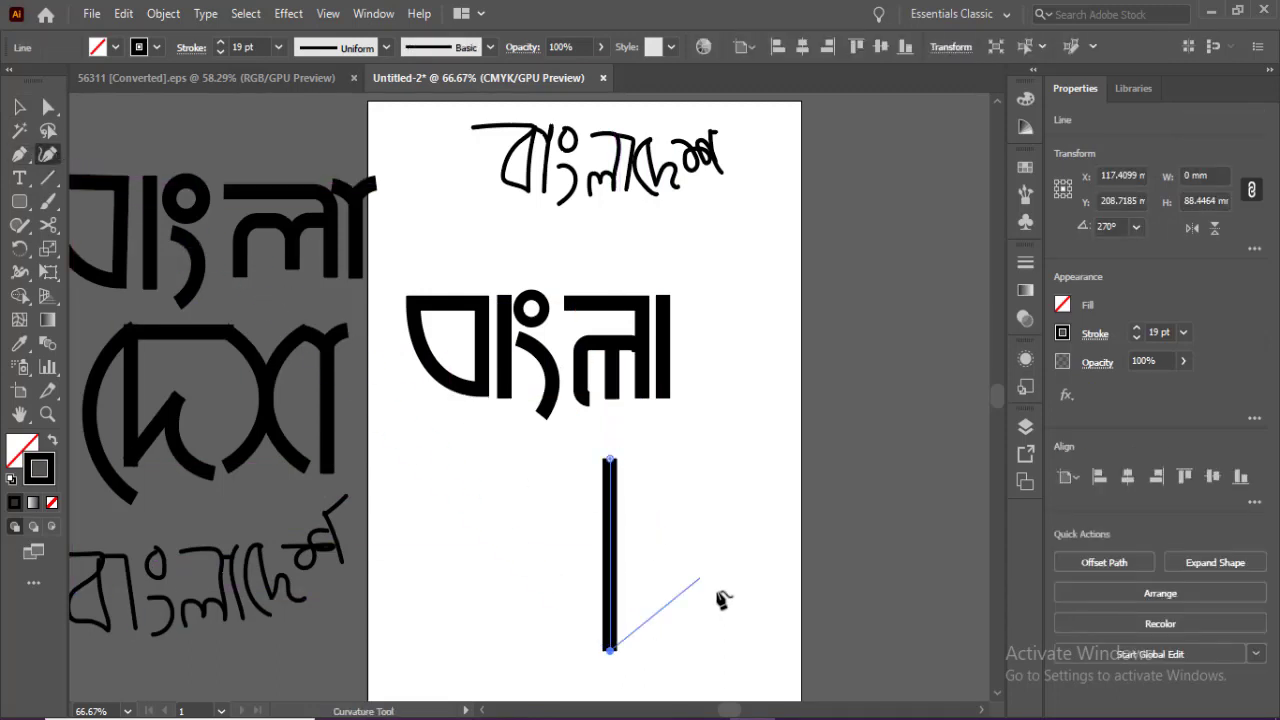
{"action": "left_click_drag", "start_coordinate": [612, 548], "coordinate": [571, 543]}
{"action": "left_click", "coordinate": [19, 107]}
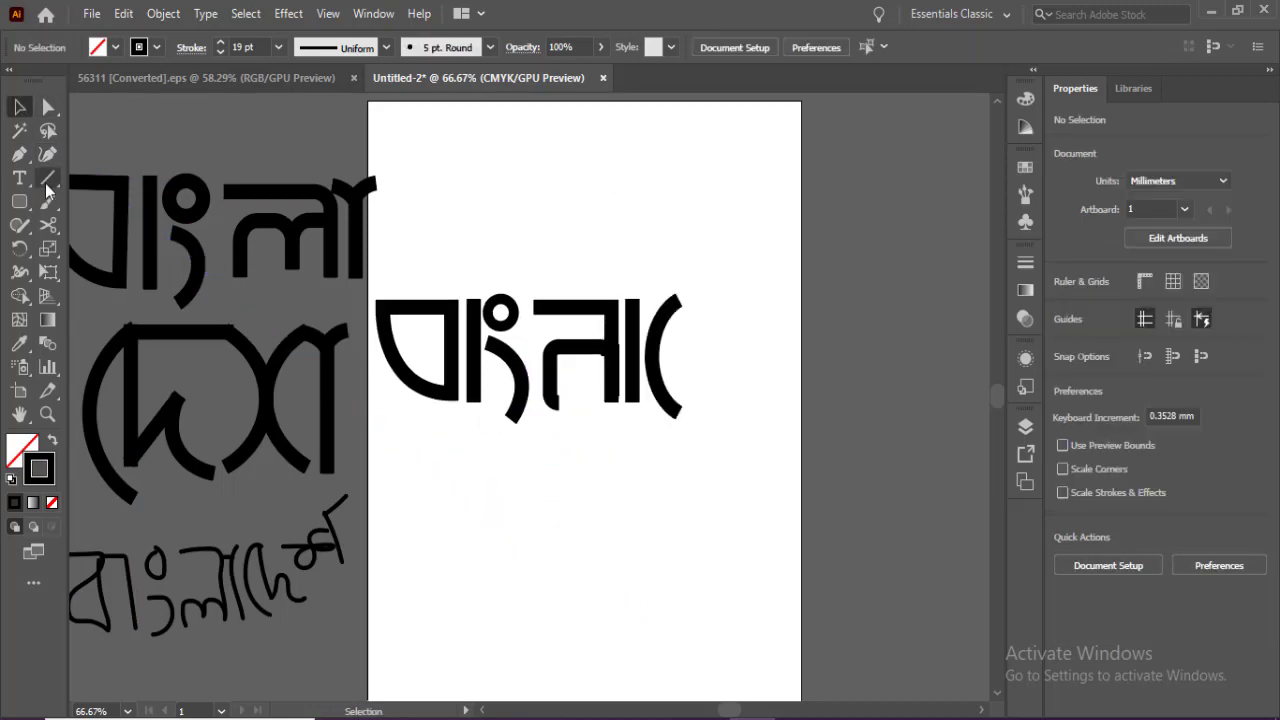
Step: Draw a vertical line about 44 mm long down from the curve's upper end and place a copy to its right
{"action": "left_click_drag", "start_coordinate": [46, 184], "coordinate": [88, 174]}
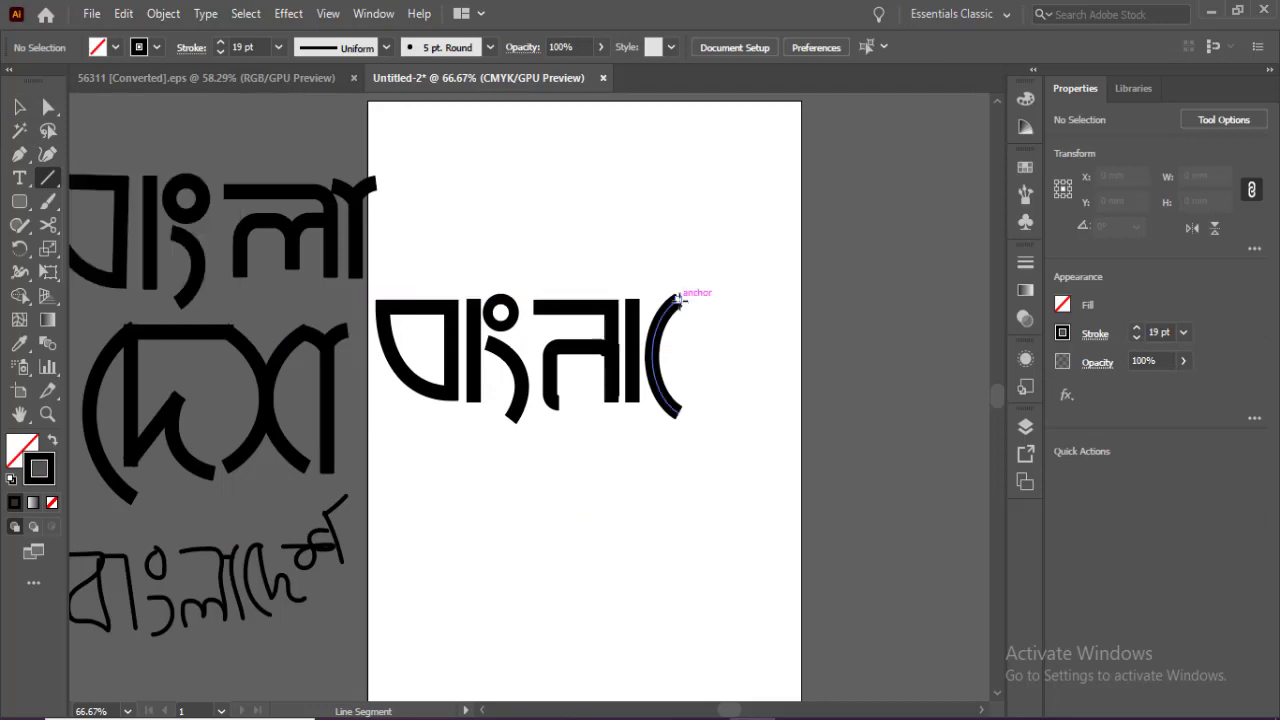
{"action": "mouse_move", "coordinate": [679, 299]}
{"action": "left_mouse_down"}
{"action": "mouse_move", "coordinate": [679, 394]}
{"action": "mouse_move", "coordinate": [729, 375]}
{"action": "left_mouse_up"}
{"action": "key", "text": "v"}
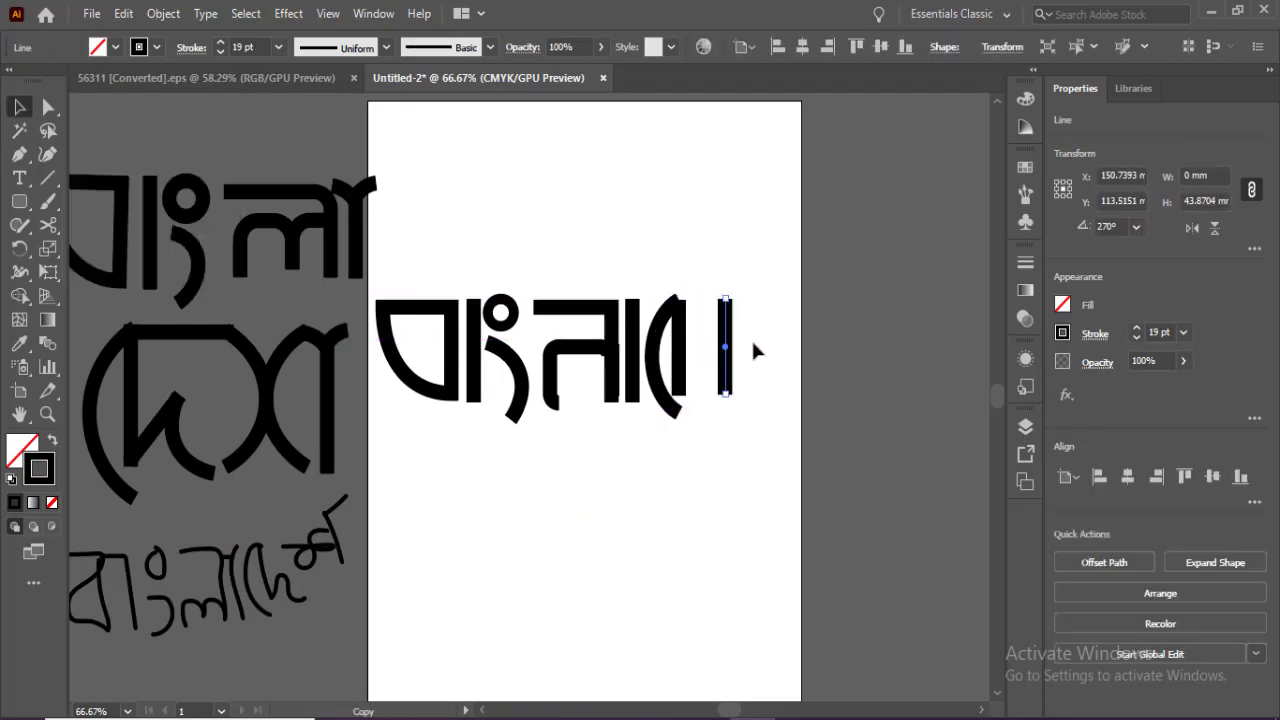
Step: Rotate the copied vertical line into a diagonal and join it to the lower end of the দ's stem
{"action": "left_click_drag", "start_coordinate": [735, 295], "coordinate": [735, 331]}
{"action": "left_click_drag", "start_coordinate": [719, 347], "coordinate": [700, 359]}
{"action": "left_click", "coordinate": [719, 447]}
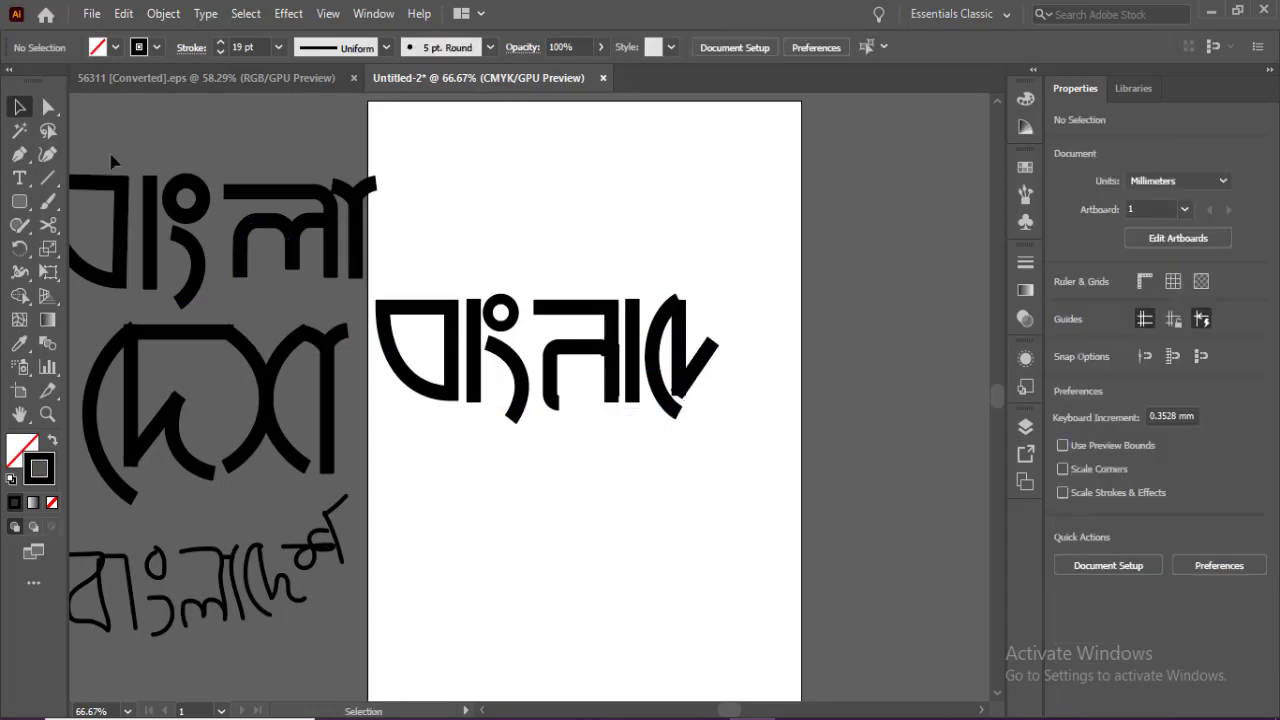
Step: Draw a vertical line about 62 mm long right of the দ and bow it to the left with the Curvature tool
{"action": "left_click", "coordinate": [46, 180]}
{"action": "left_click_drag", "start_coordinate": [722, 362], "coordinate": [715, 496]}
{"action": "left_click", "coordinate": [47, 154]}
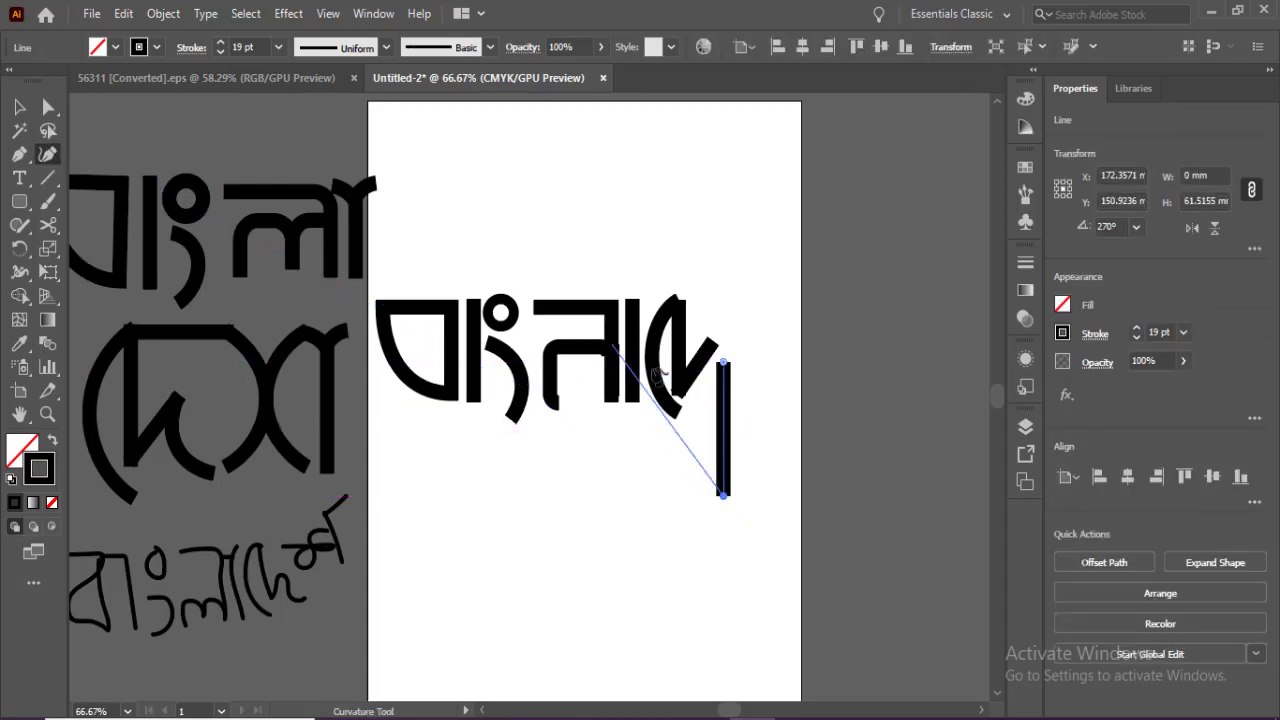
{"action": "left_click_drag", "start_coordinate": [724, 426], "coordinate": [706, 427]}
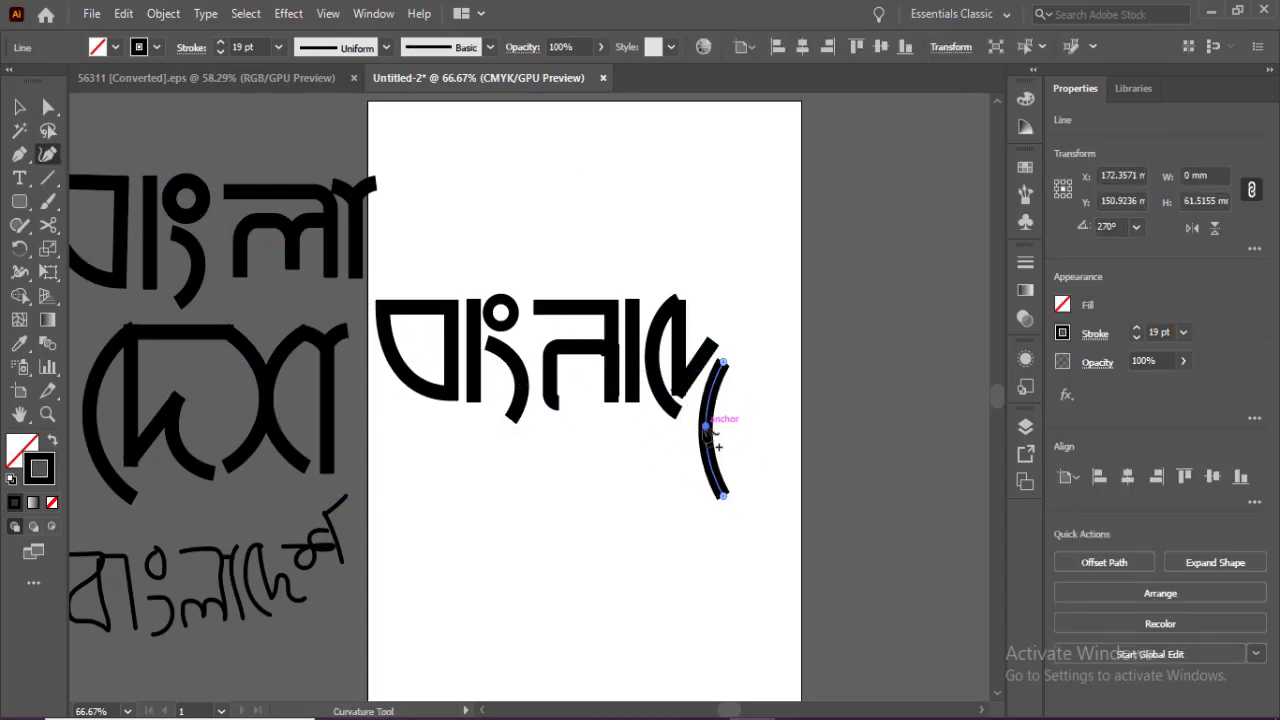
Step: Shorten the curve and fit it against the diagonal stroke as the tail of the দ
{"action": "left_click", "coordinate": [19, 107]}
{"action": "mouse_move", "coordinate": [715, 362]}
{"action": "left_mouse_down"}
{"action": "mouse_move", "coordinate": [720, 407]}
{"action": "mouse_move", "coordinate": [723, 373]}
{"action": "left_mouse_up"}
{"action": "left_click", "coordinate": [729, 457]}
{"action": "left_click", "coordinate": [717, 429]}
{"action": "left_click", "coordinate": [727, 538]}
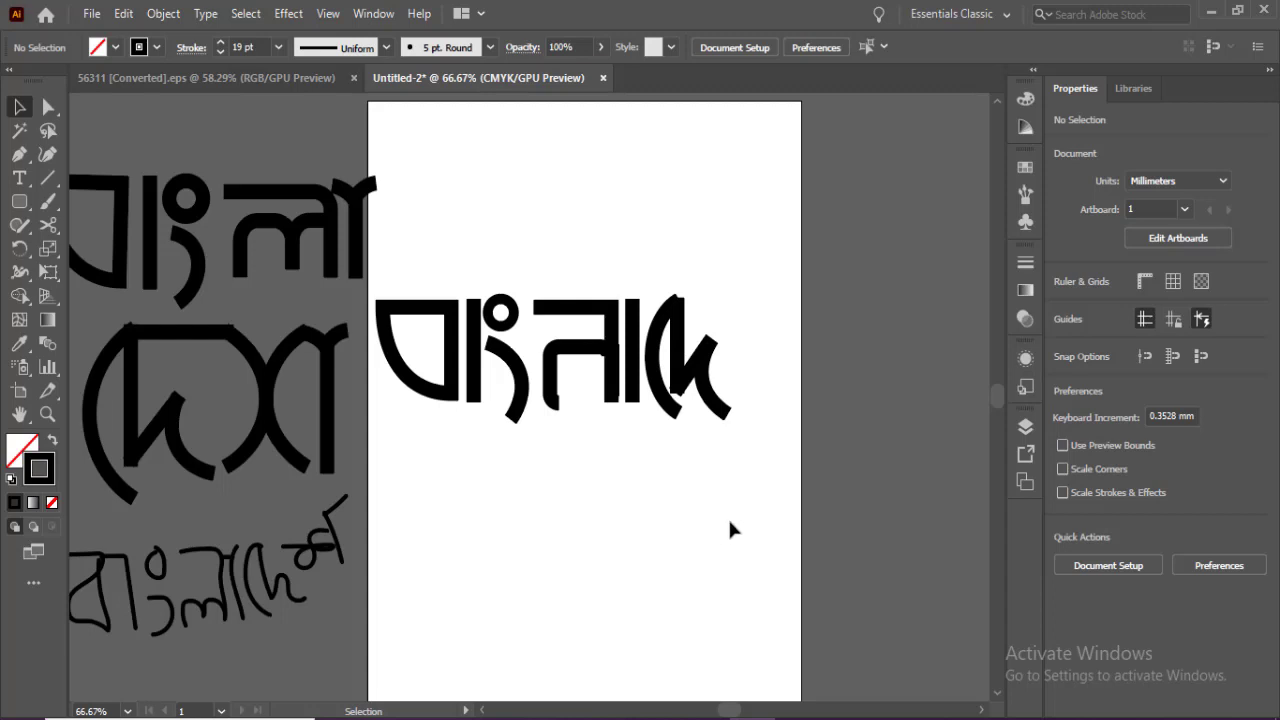
Step: Draw a vertical line about 58 mm long below the word and bow it about 14 mm to the left
{"action": "left_click_drag", "start_coordinate": [47, 177], "coordinate": [91, 180]}
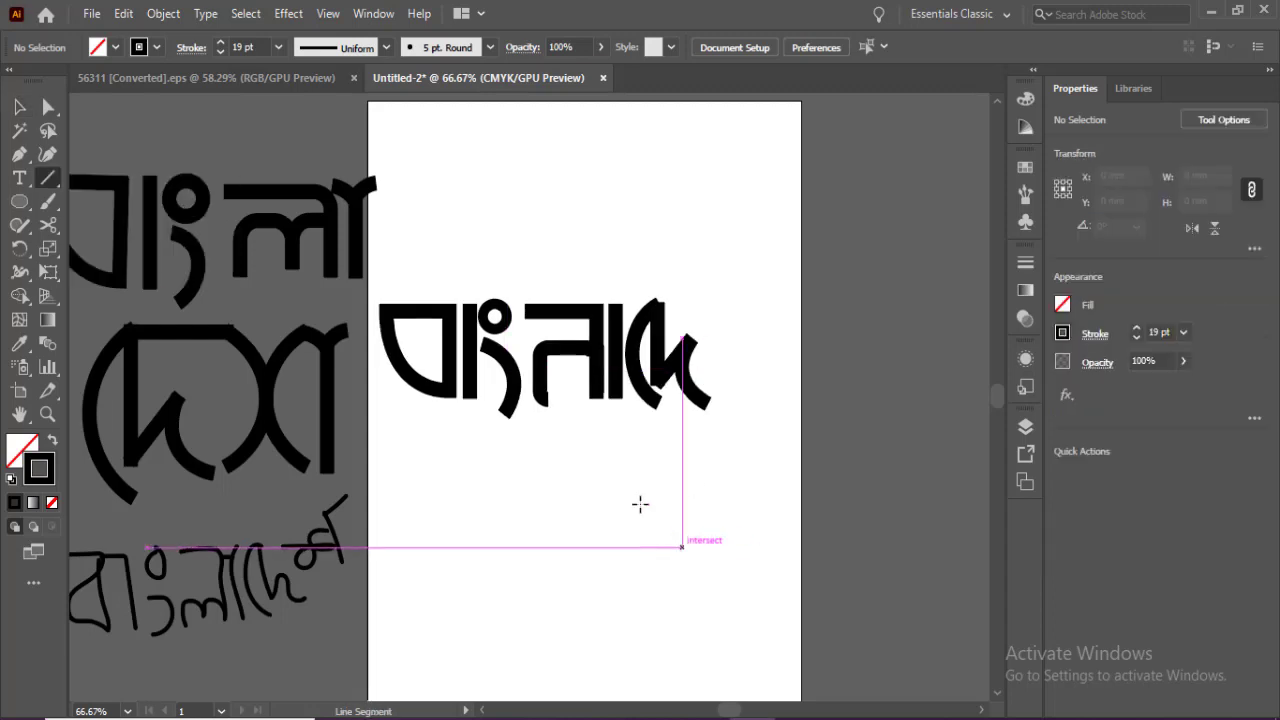
{"action": "left_click_drag", "start_coordinate": [607, 467], "coordinate": [607, 590]}
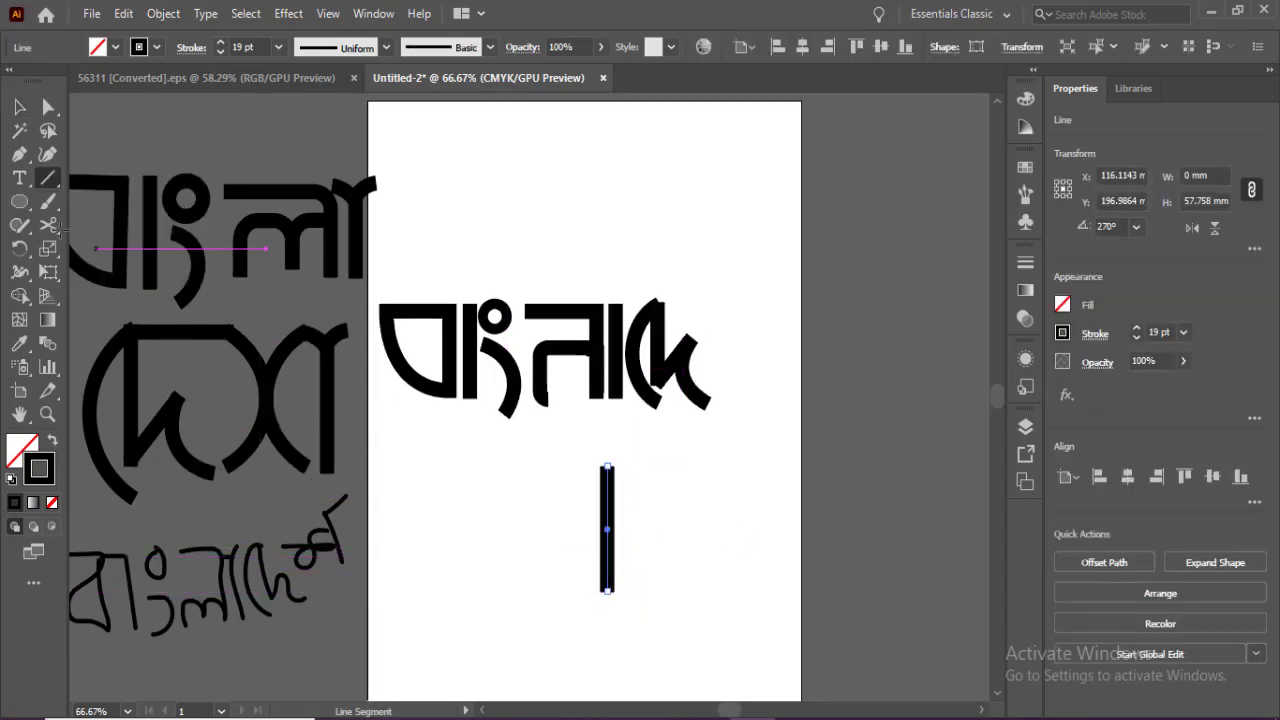
{"action": "left_click", "coordinate": [49, 202]}
{"action": "left_click", "coordinate": [42, 158]}
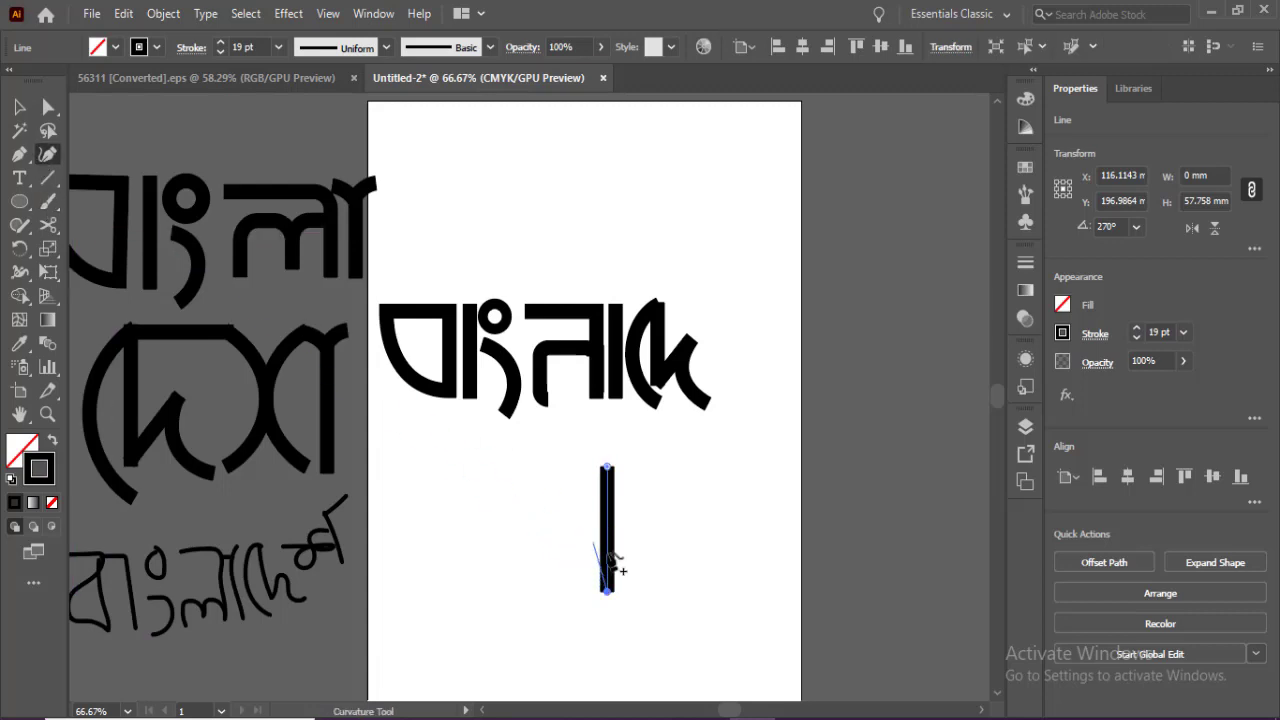
{"action": "left_click_drag", "start_coordinate": [607, 532], "coordinate": [578, 531]}
Step: Turn the curve to bow right, copy it, and set the two arcs back to back, about 46 mm tall, right of the দ
{"action": "key", "text": "v"}
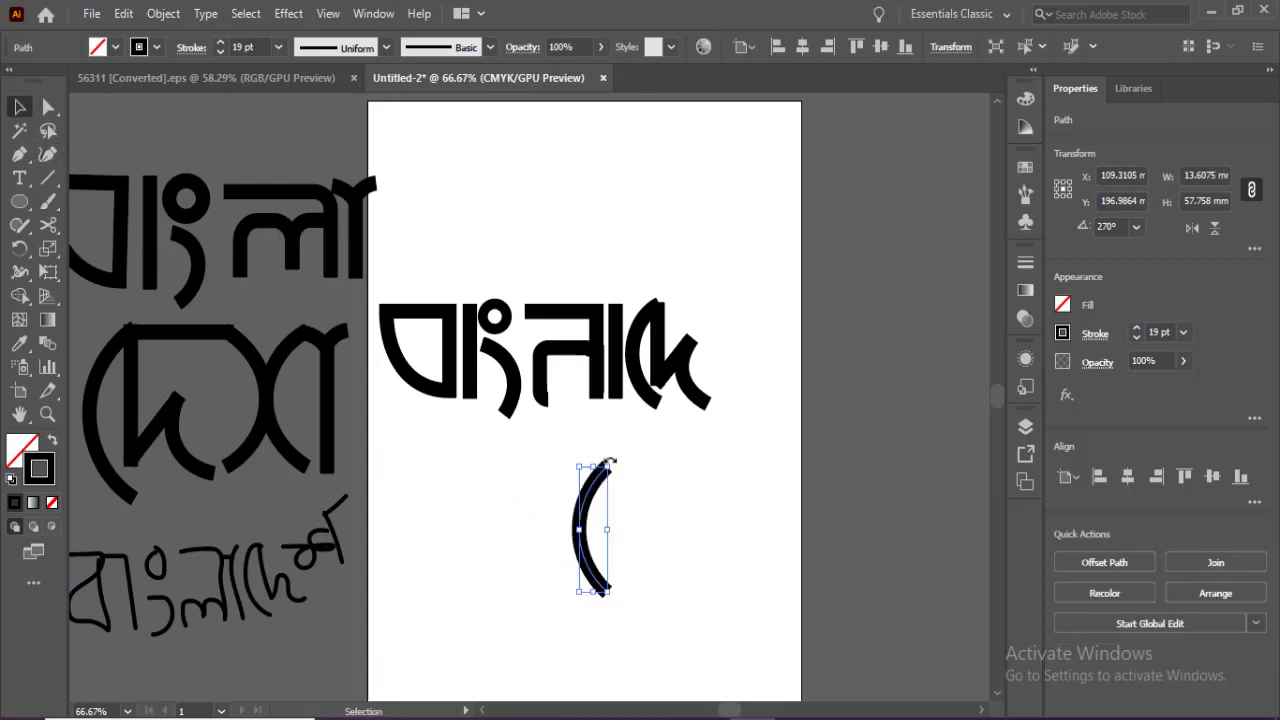
{"action": "left_click_drag", "start_coordinate": [610, 462], "coordinate": [702, 570]}
{"action": "left_click", "coordinate": [635, 560]}
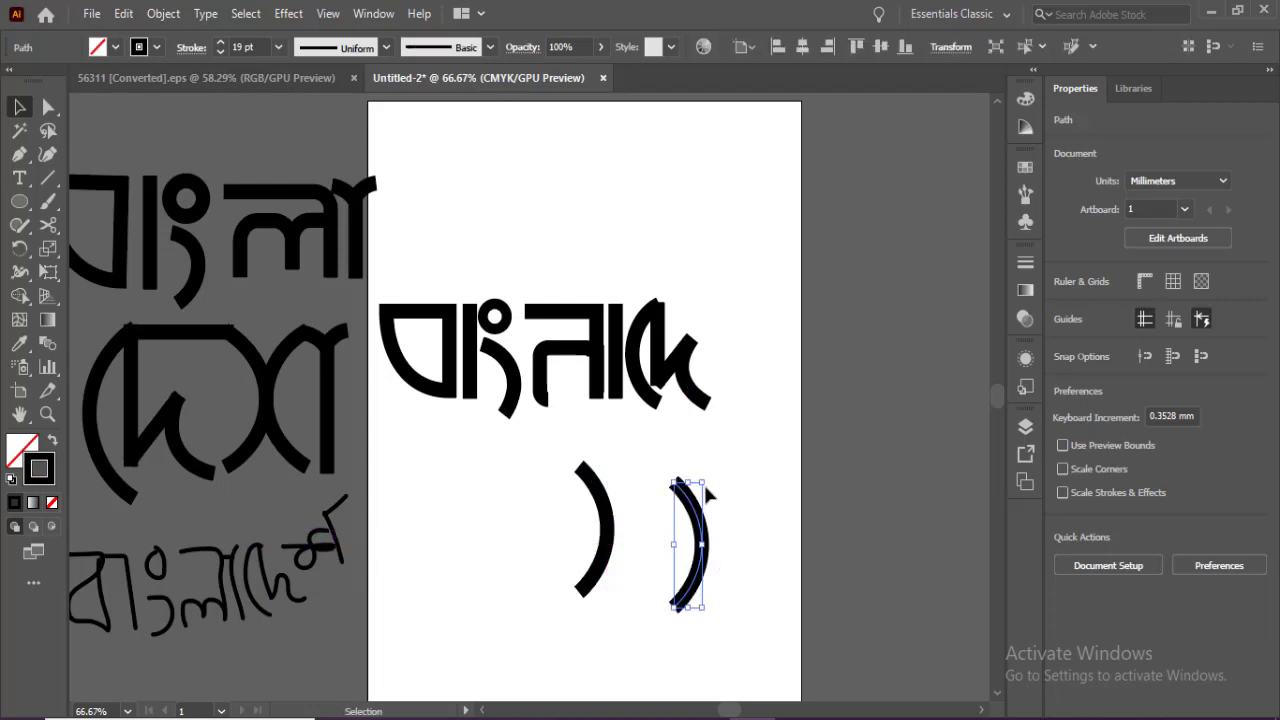
{"action": "left_click_drag", "start_coordinate": [704, 475], "coordinate": [771, 365]}
{"action": "left_click", "coordinate": [611, 542], "text": "shift"}
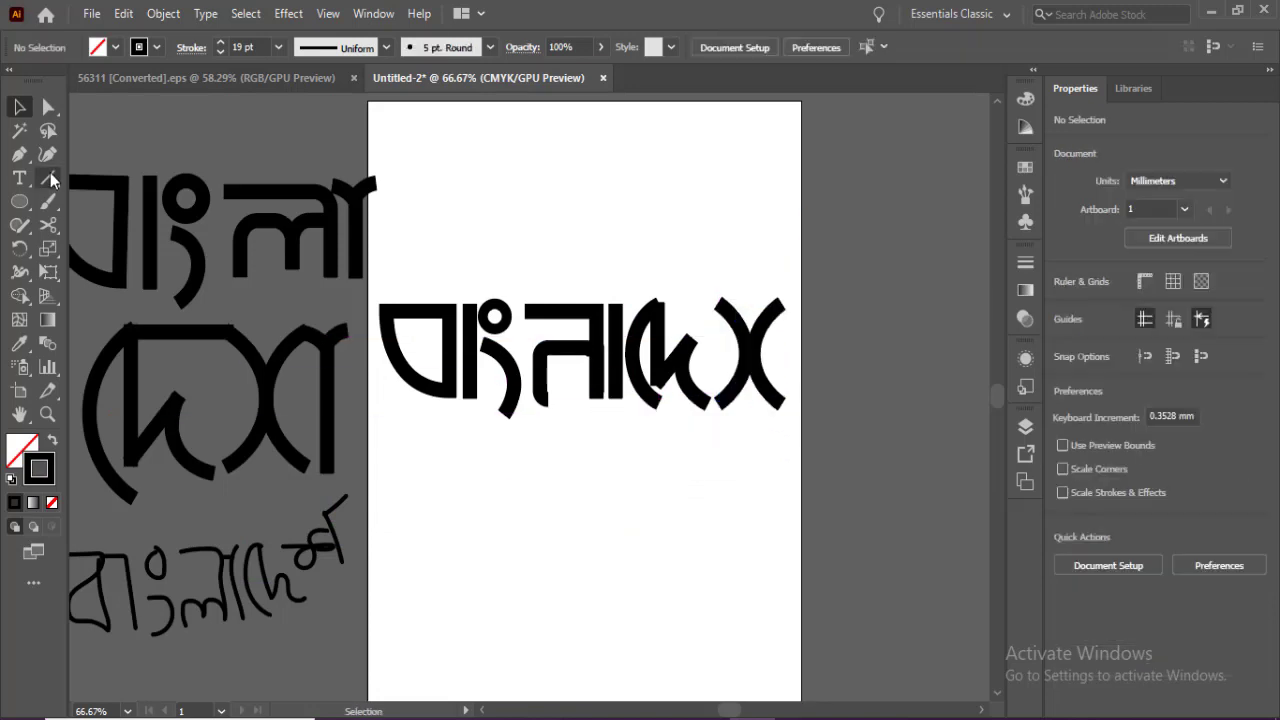
Step: Draw a vertical stem along the open side of the last arc to close the শ
{"action": "left_click", "coordinate": [49, 178]}
{"action": "left_click", "coordinate": [127, 178]}
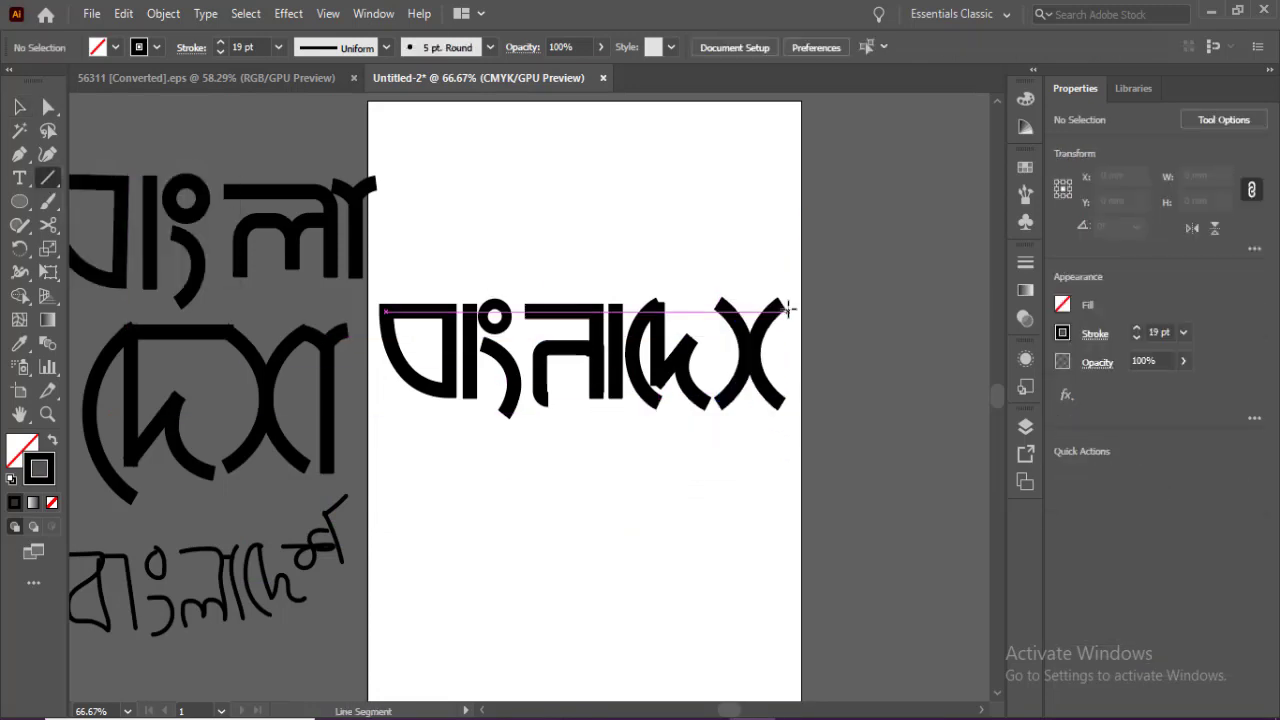
{"action": "left_click_drag", "start_coordinate": [786, 302], "coordinate": [789, 423]}
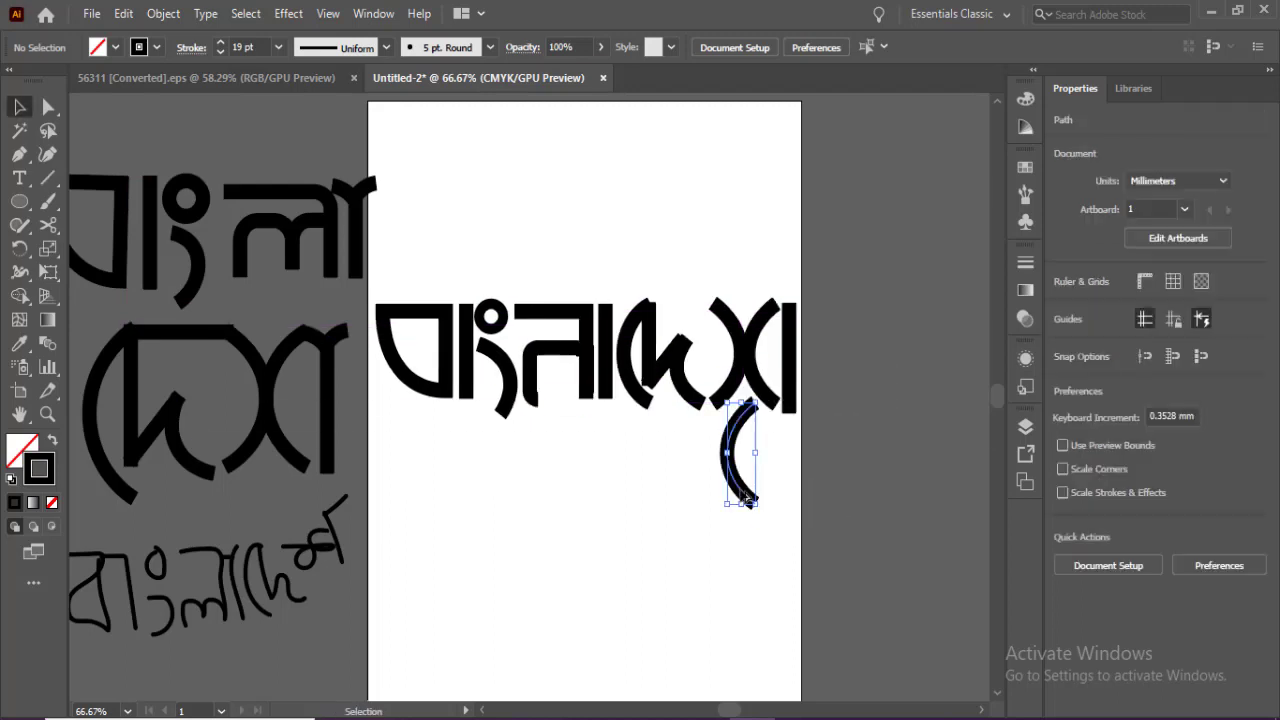
Step: Copy the শ's right arc below the letter and delete the lower half of the copy, including its leftover anchor point
{"action": "left_click", "coordinate": [743, 440]}
{"action": "left_click", "coordinate": [48, 106]}
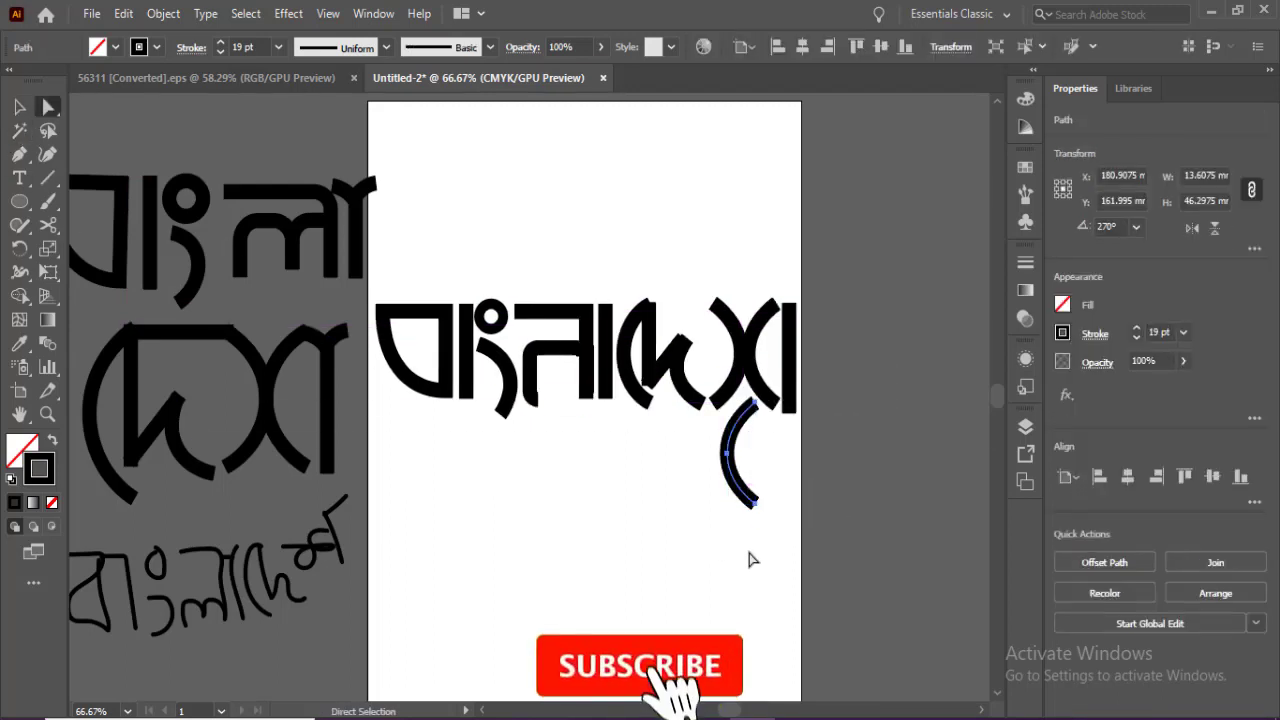
{"action": "key", "text": "Delete"}
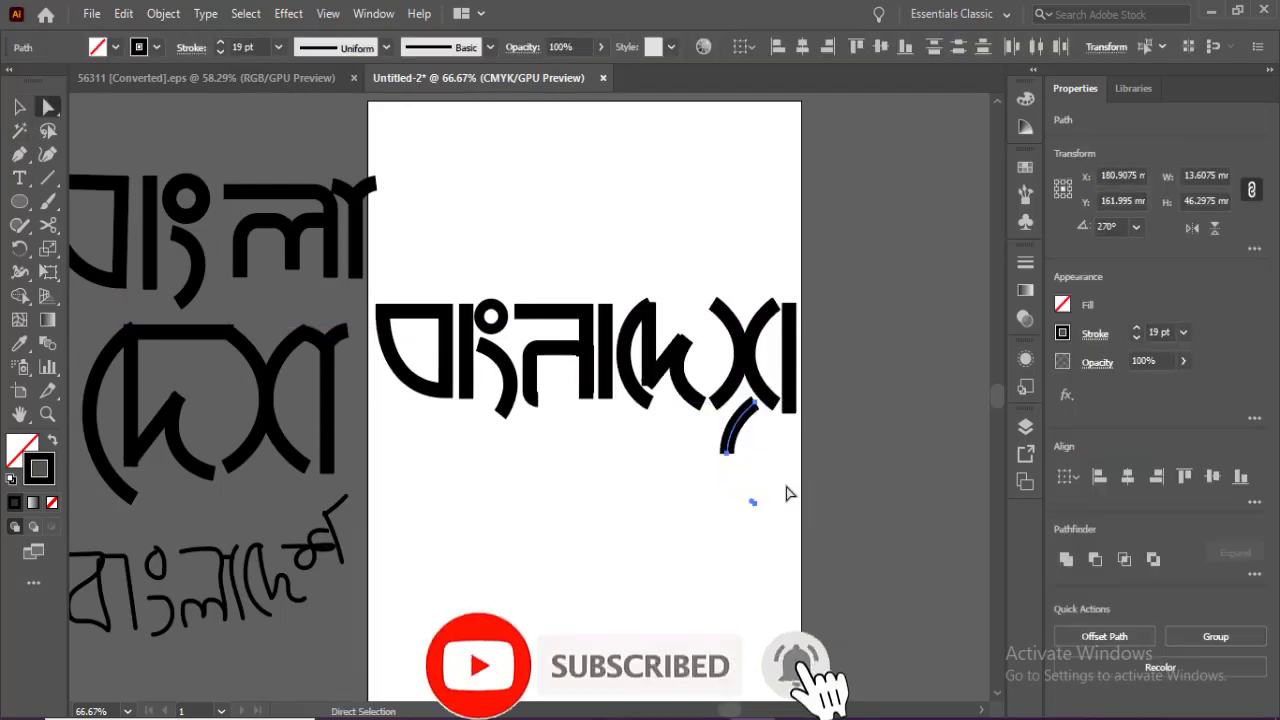
{"action": "left_click", "coordinate": [19, 106]}
{"action": "left_click", "coordinate": [755, 503]}
{"action": "key", "text": "Delete"}
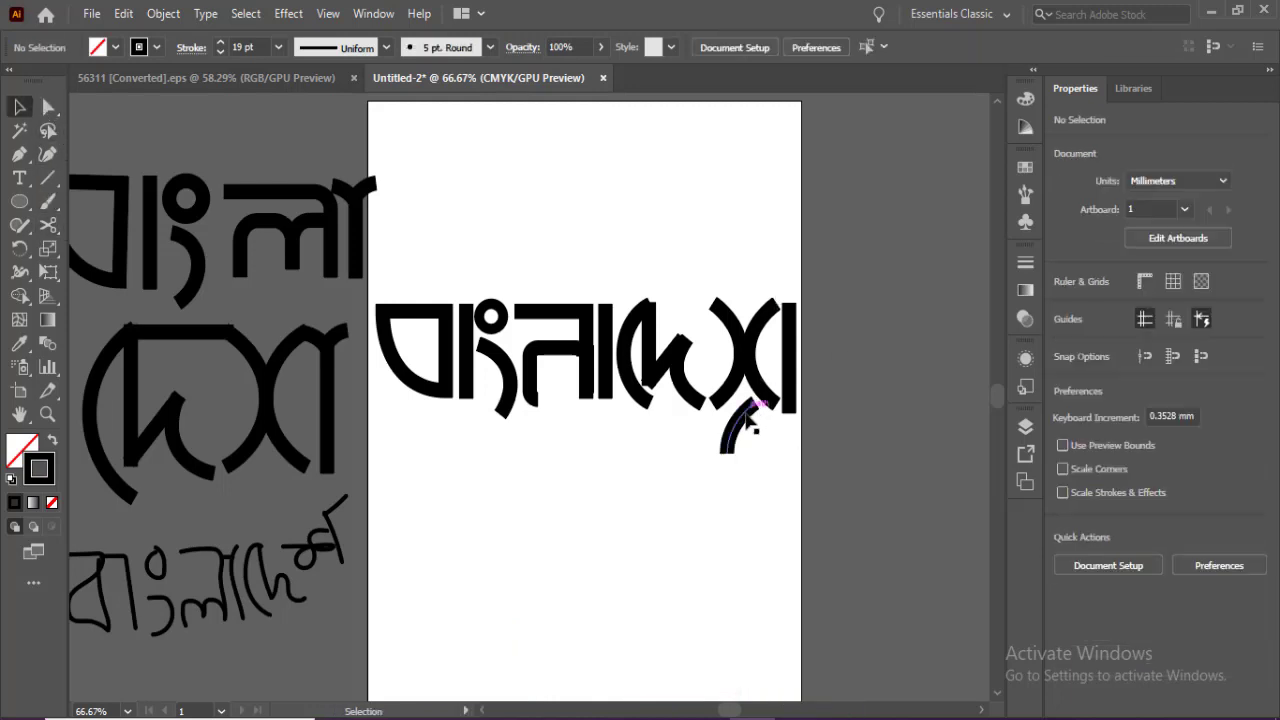
Step: Fit the remaining arc piece between the right arc and the stem's top, adjusting its anchor points to join them
{"action": "left_click_drag", "start_coordinate": [750, 422], "coordinate": [803, 303]}
{"action": "scroll", "coordinate": [792, 410], "scroll_direction": "up", "scroll_amount": 1}
{"action": "left_click_drag", "start_coordinate": [592, 451], "coordinate": [838, 574]}
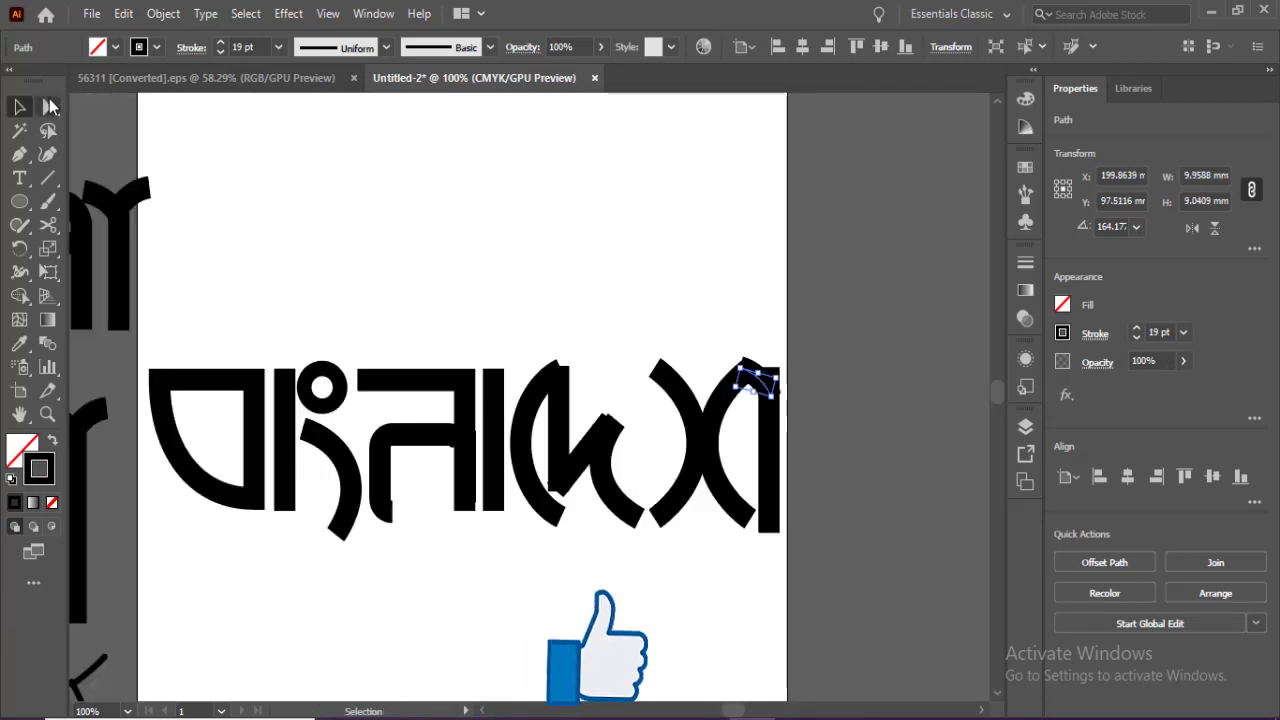
{"action": "left_click", "coordinate": [48, 107]}
{"action": "mouse_move", "coordinate": [758, 374]}
{"action": "left_mouse_down"}
{"action": "mouse_move", "coordinate": [749, 354]}
{"action": "mouse_move", "coordinate": [748, 367]}
{"action": "left_mouse_up"}
{"action": "left_click_drag", "start_coordinate": [769, 379], "coordinate": [764, 376]}
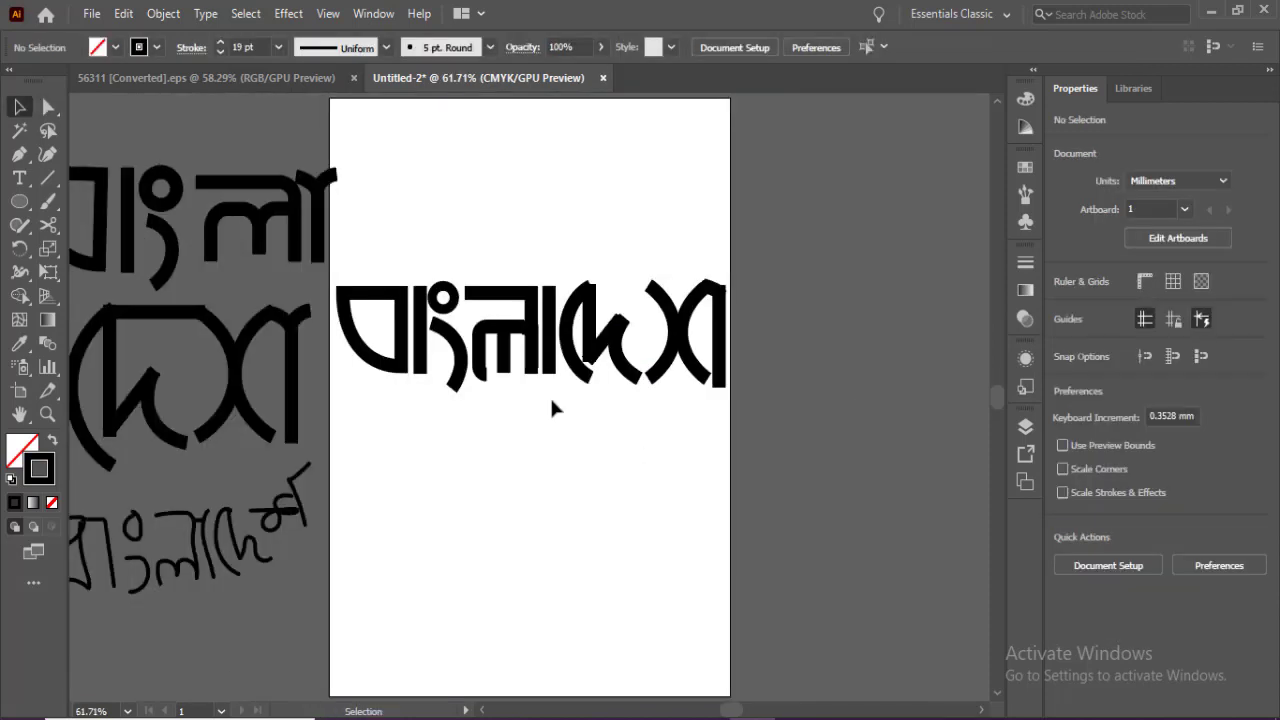
Step: Copy a vertical stem, turn it horizontal, and place it as the headline joining the দ and the শ
{"action": "left_click_drag", "start_coordinate": [549, 350], "coordinate": [573, 242]}
{"action": "left_click_drag", "start_coordinate": [579, 171], "coordinate": [634, 288]}
{"action": "left_click", "coordinate": [589, 494]}
Step: Select the handwritten sketch and move it onto the artboard below the finished word
{"action": "left_click_drag", "start_coordinate": [766, 500], "coordinate": [384, 270]}
{"action": "left_click", "coordinate": [416, 618]}
{"action": "mouse_move", "coordinate": [368, 610]}
{"action": "left_mouse_down"}
{"action": "mouse_move", "coordinate": [331, 557]}
{"action": "mouse_move", "coordinate": [73, 518]}
{"action": "left_mouse_up"}
{"action": "left_click_drag", "start_coordinate": [462, 608], "coordinate": [139, 504]}
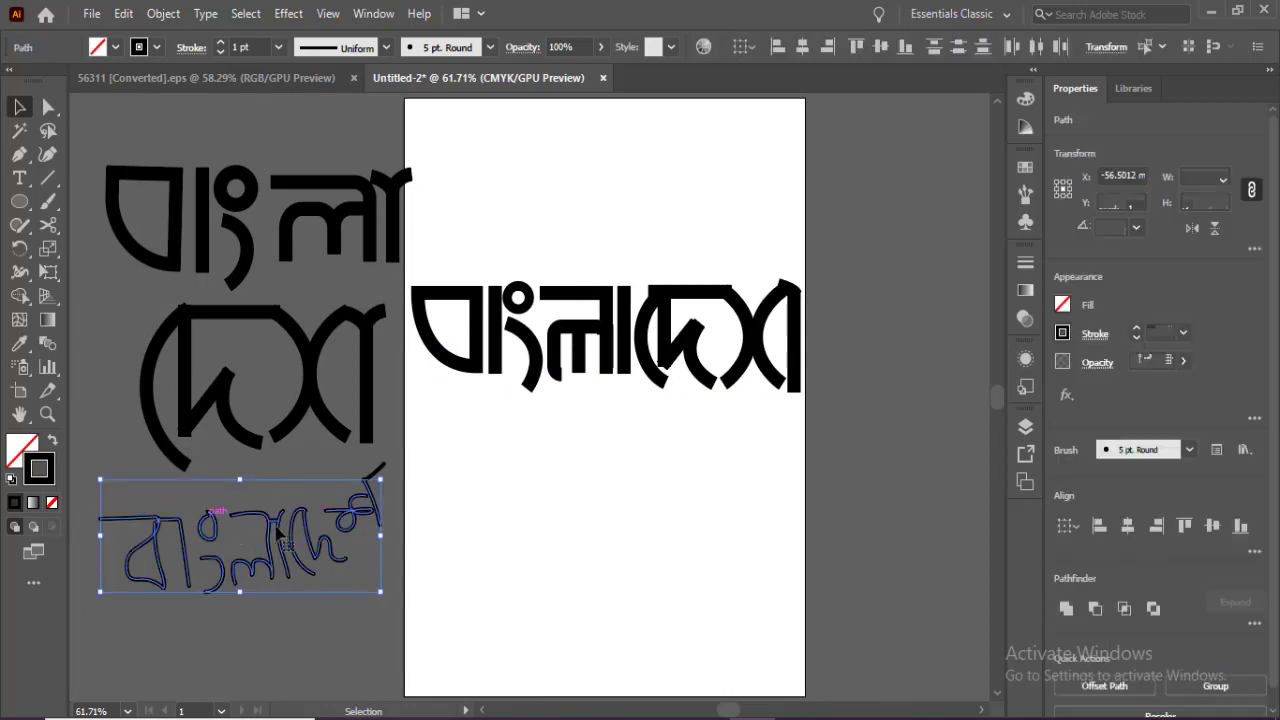
{"action": "left_click_drag", "start_coordinate": [280, 537], "coordinate": [635, 509]}
{"action": "left_click", "coordinate": [686, 603]}
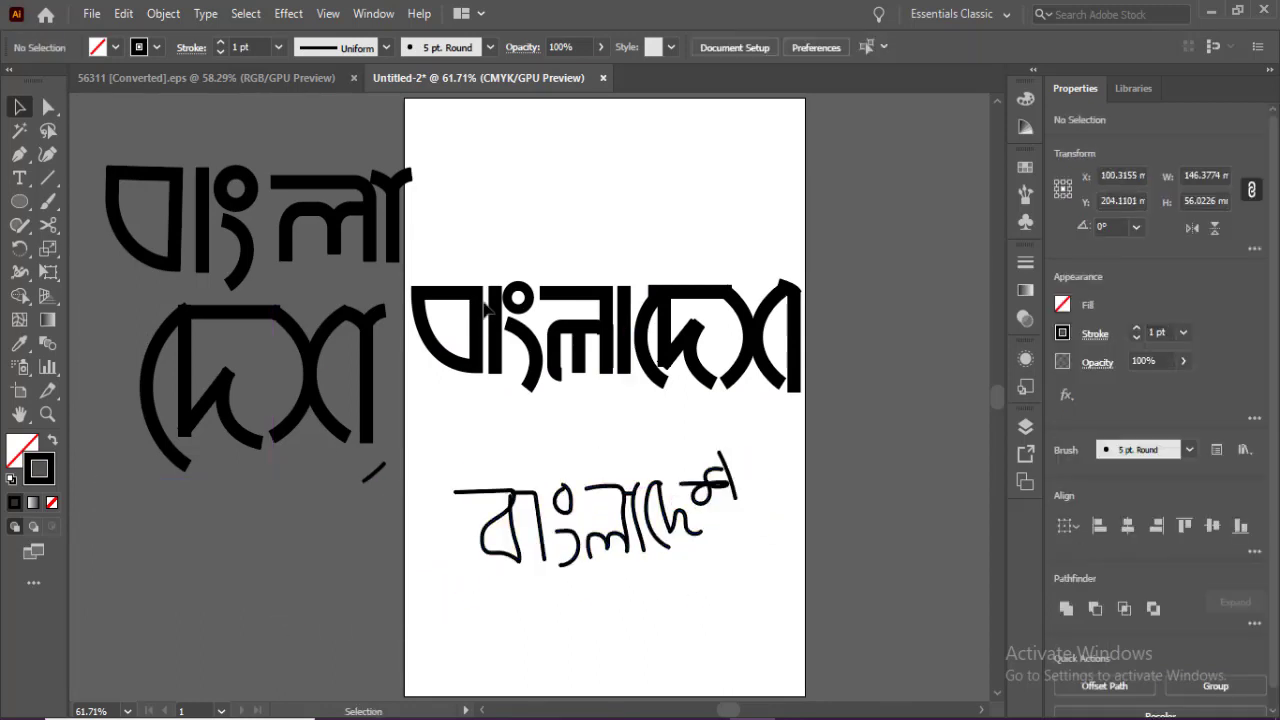
Step: Select the handwritten sketch below the word on the artboard
{"action": "left_click_drag", "start_coordinate": [420, 244], "coordinate": [815, 400]}
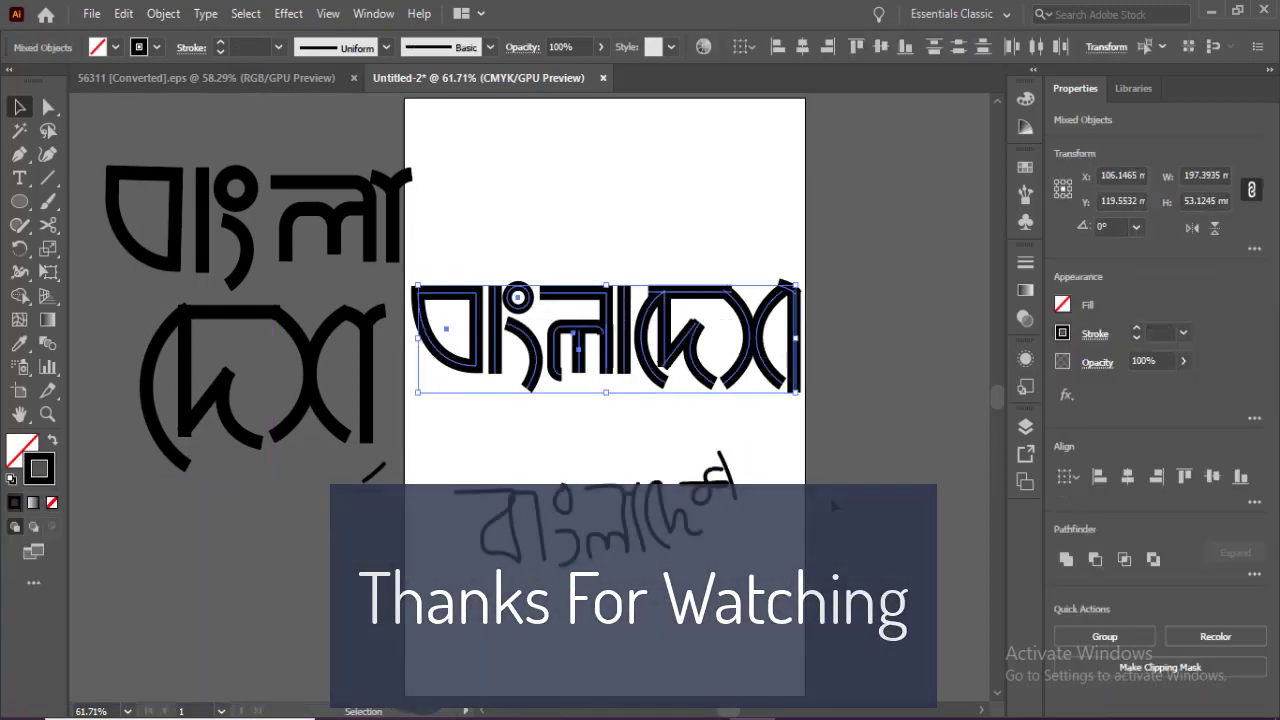
{"action": "left_click", "coordinate": [835, 507]}
{"action": "left_click_drag", "start_coordinate": [800, 588], "coordinate": [362, 474]}
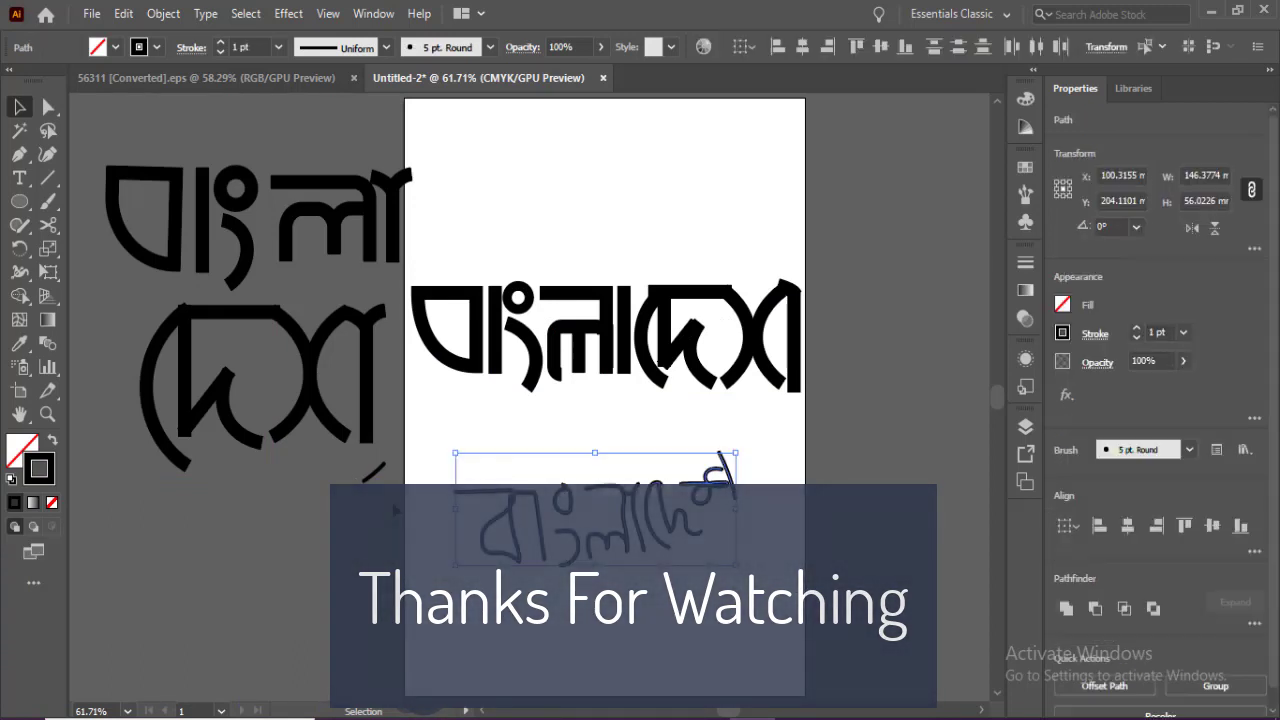